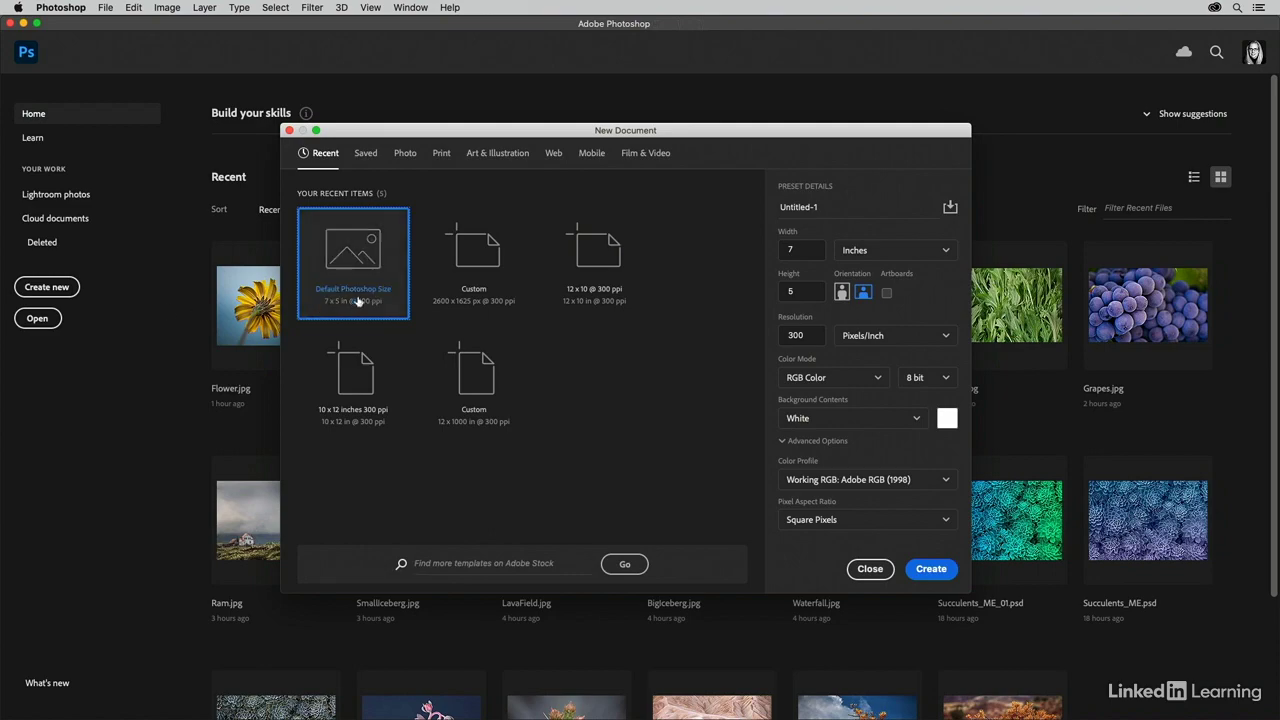
# Create a 7 x 5 in, 300 ppi document from the Default Photoshop Size preset and reset the Brush tool
pyautogui.doubleClick(351, 279)
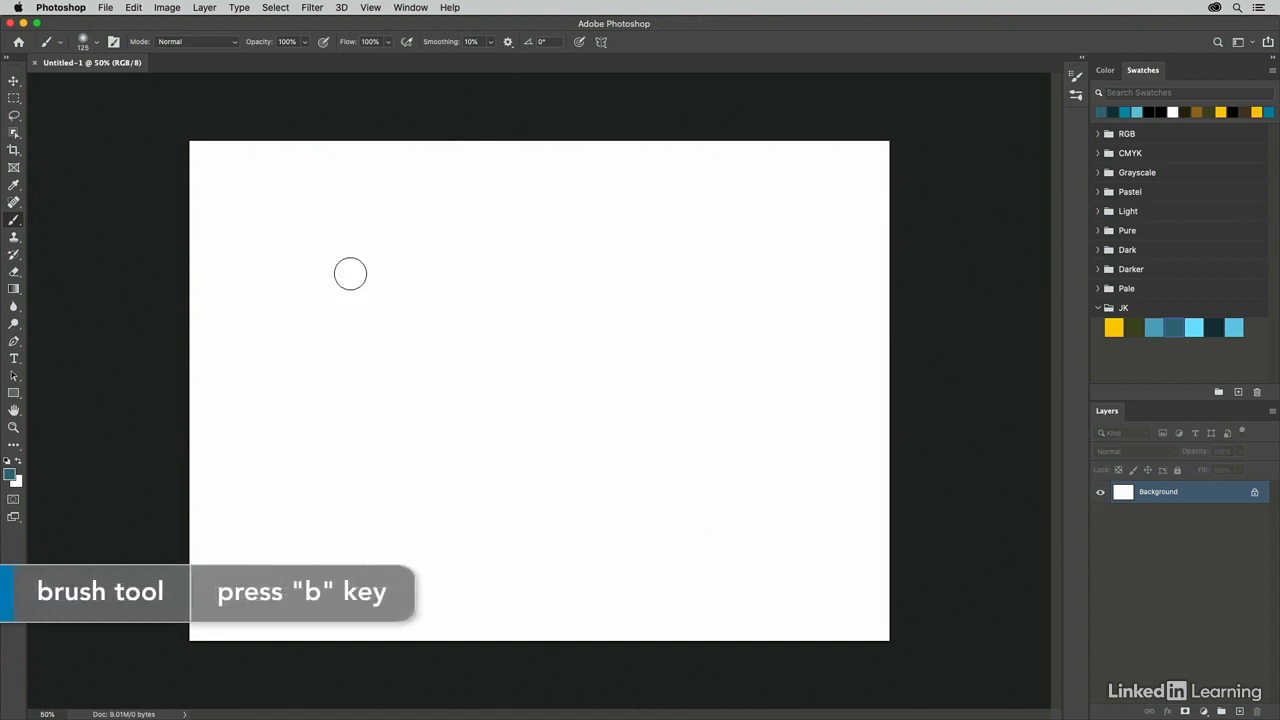
pyautogui.click(47, 44)
pyautogui.rightClick(48, 45)
pyautogui.click(55, 47)
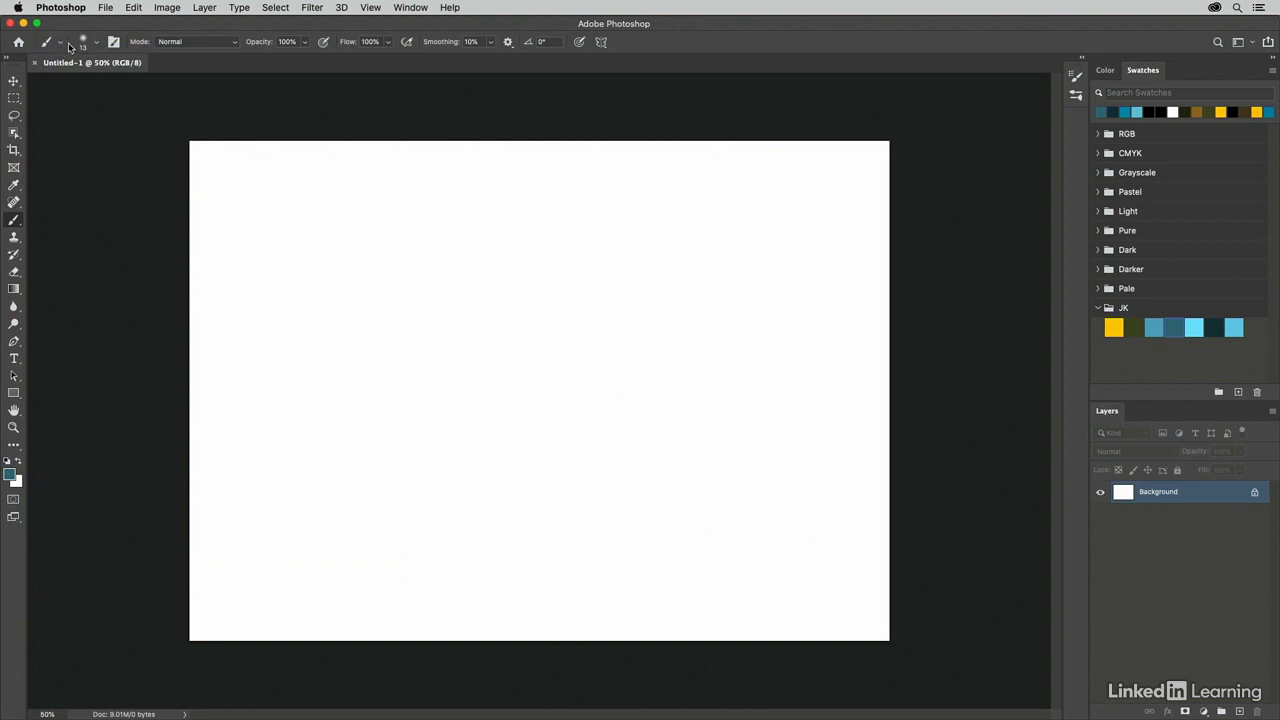
# Set the brush size to 60 px and hardness to 34%, and reshape the tip to 40% roundness at a 40° angle
pyautogui.click(97, 47)
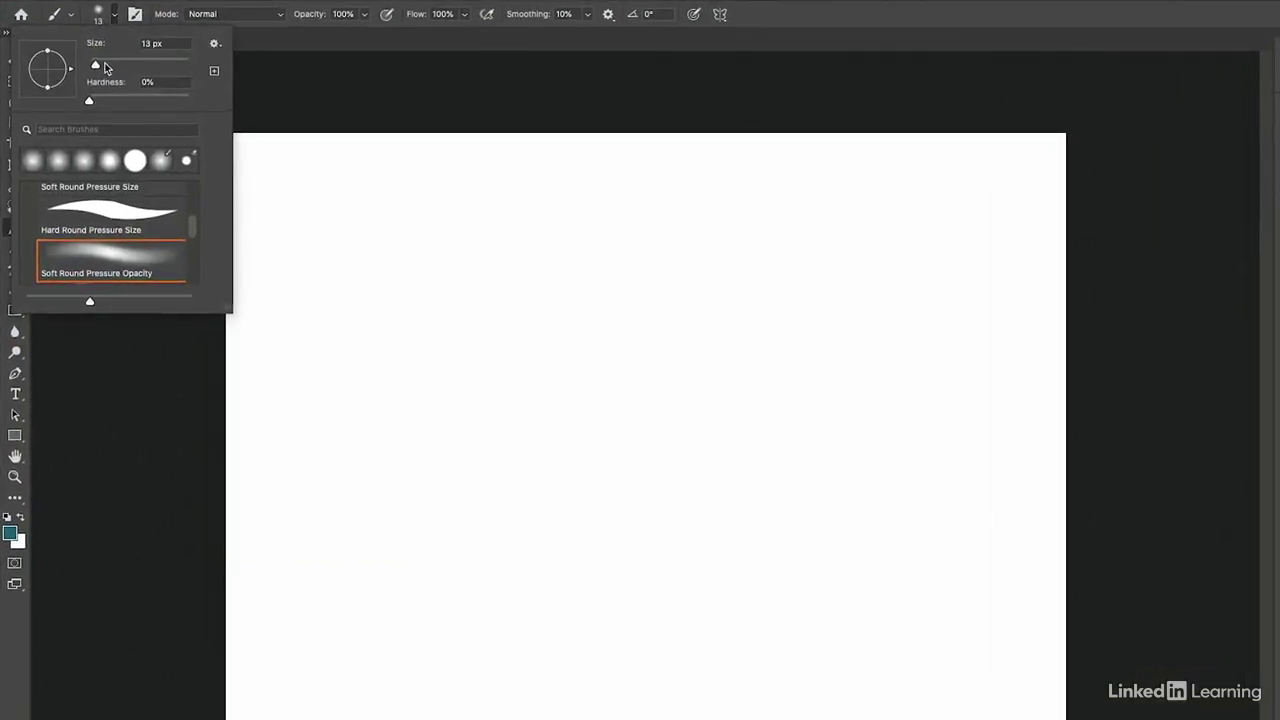
pyautogui.moveTo(96, 66)
pyautogui.mouseDown()
pyautogui.moveTo(131, 68)
pyautogui.moveTo(123, 102)
pyautogui.mouseUp()
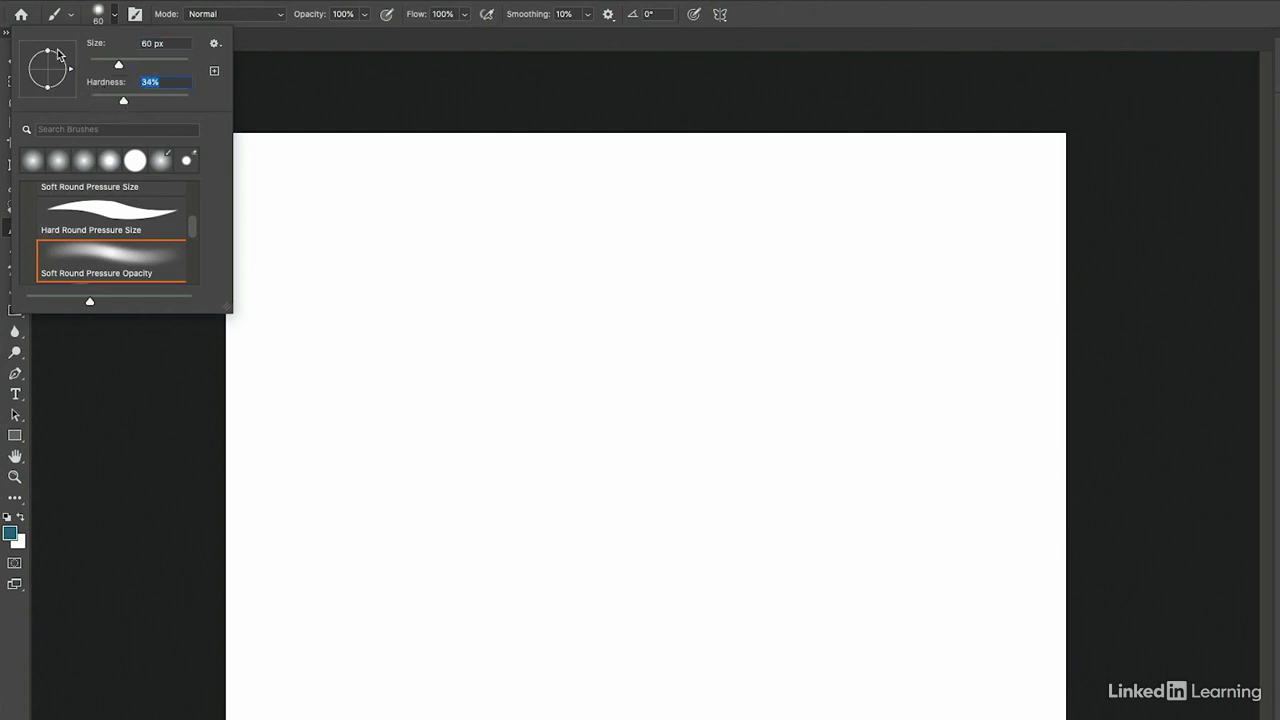
pyautogui.moveTo(47, 48)
pyautogui.mouseDown()
pyautogui.moveTo(71, 78)
pyautogui.moveTo(65, 59)
pyautogui.mouseUp()
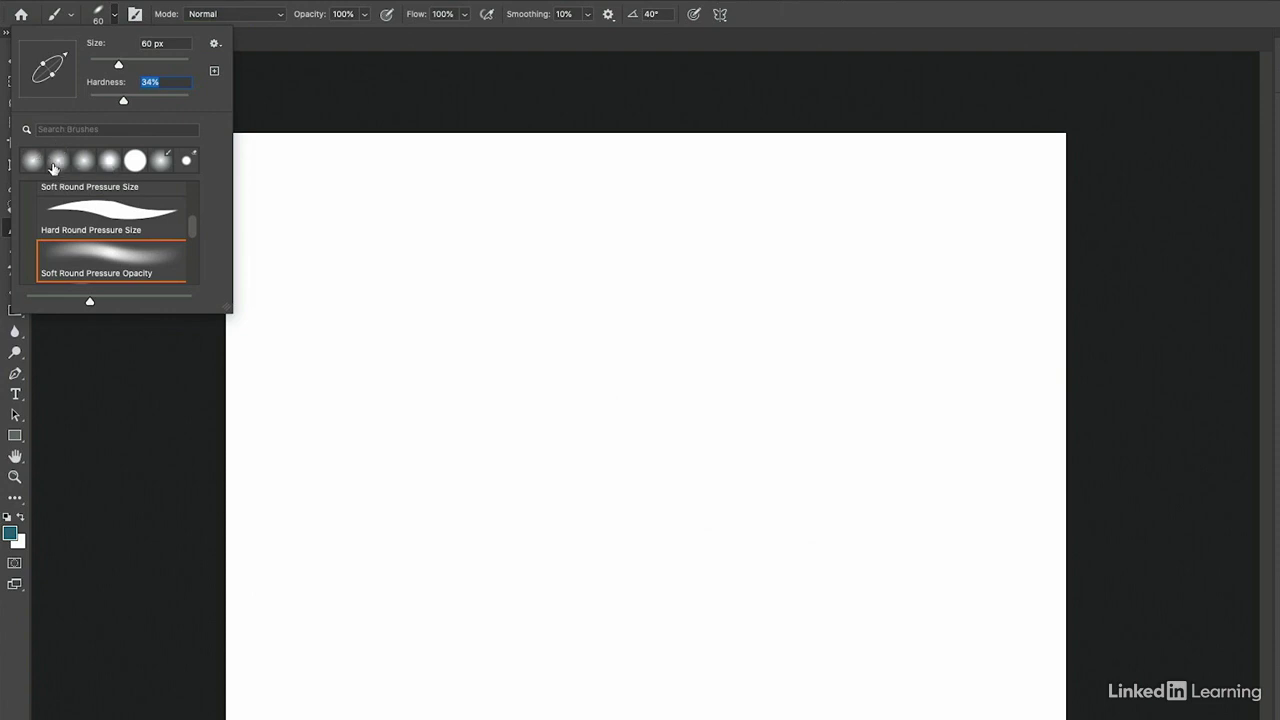
# Examine the brush preset folders, the detailed brush tip settings and the General Brushes previews
pyautogui.scroll(-1, 78, 225)
pyautogui.scroll(-10, 78, 230)
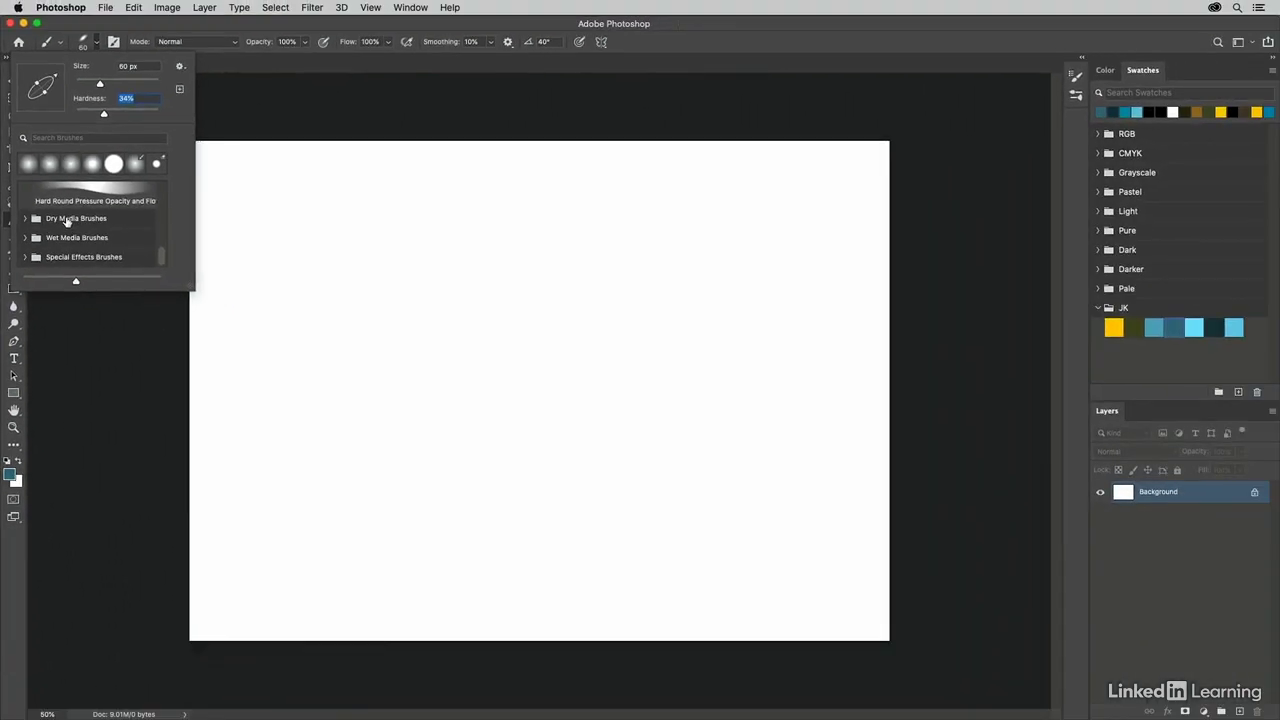
pyautogui.press('Return')
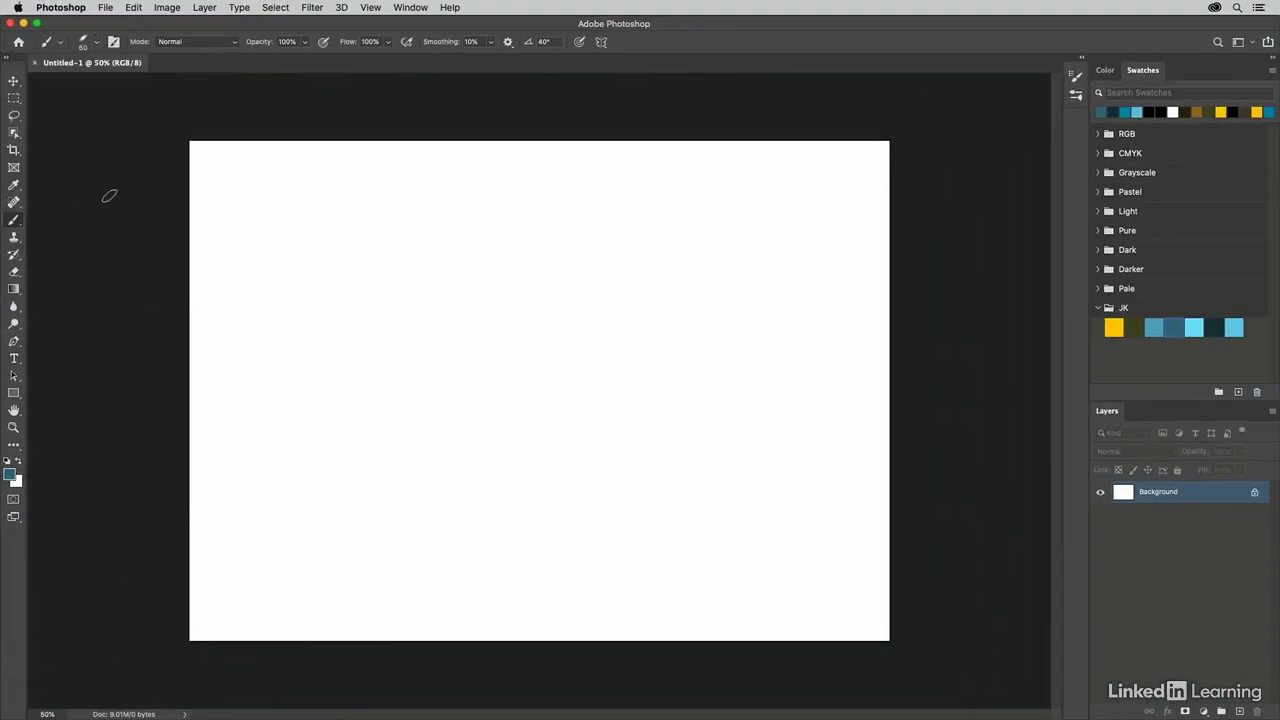
pyautogui.click(114, 44)
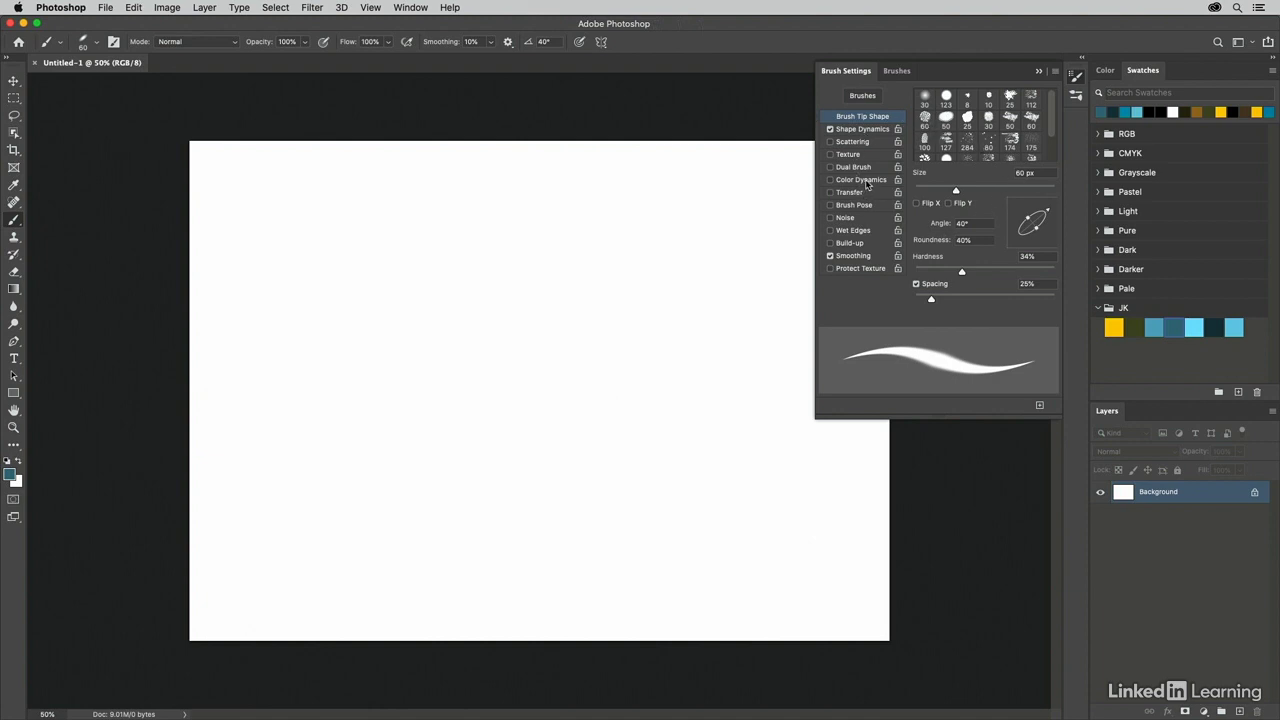
pyautogui.click(895, 72)
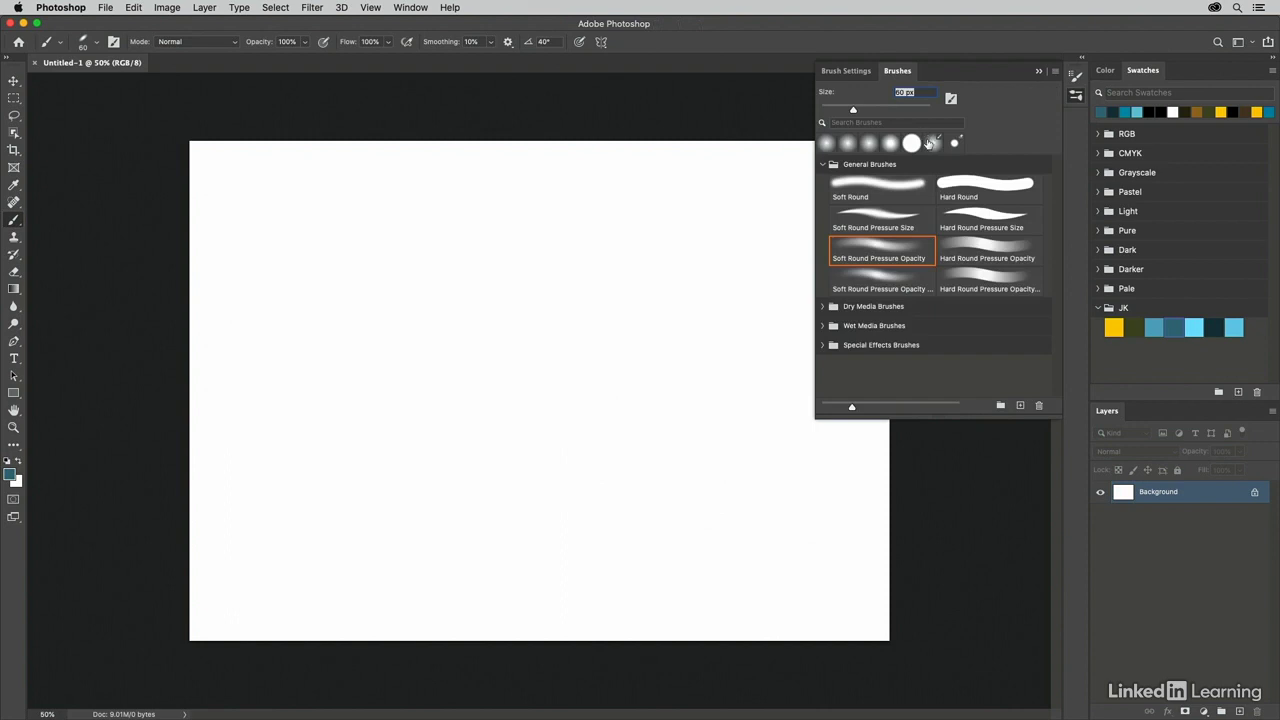
pyautogui.click(1038, 72)
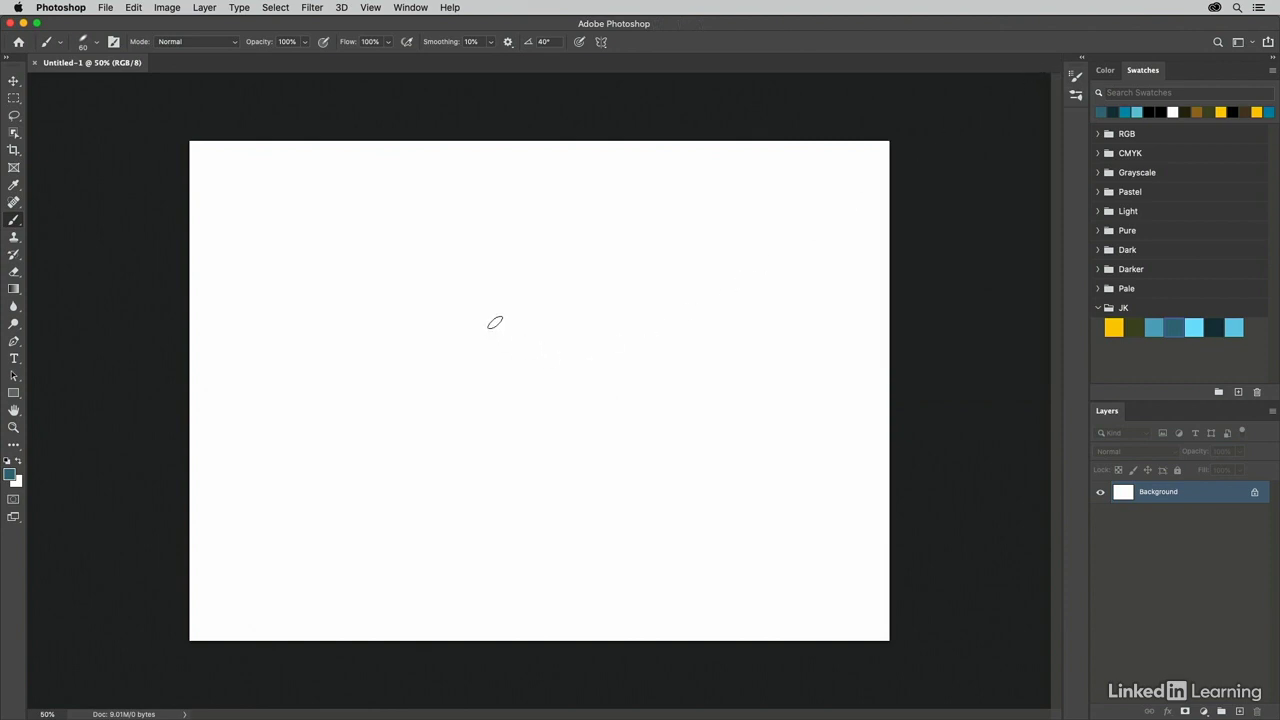
# Enlarge the brush step by step to 1400 px
pyautogui.press(']')
pyautogui.press(']')
pyautogui.press(']')
pyautogui.press(']')
pyautogui.press(']')
pyautogui.press(']')
pyautogui.press(']')
pyautogui.press(']')
pyautogui.press(']')
pyautogui.press(']')
pyautogui.press(']')
pyautogui.press(']')
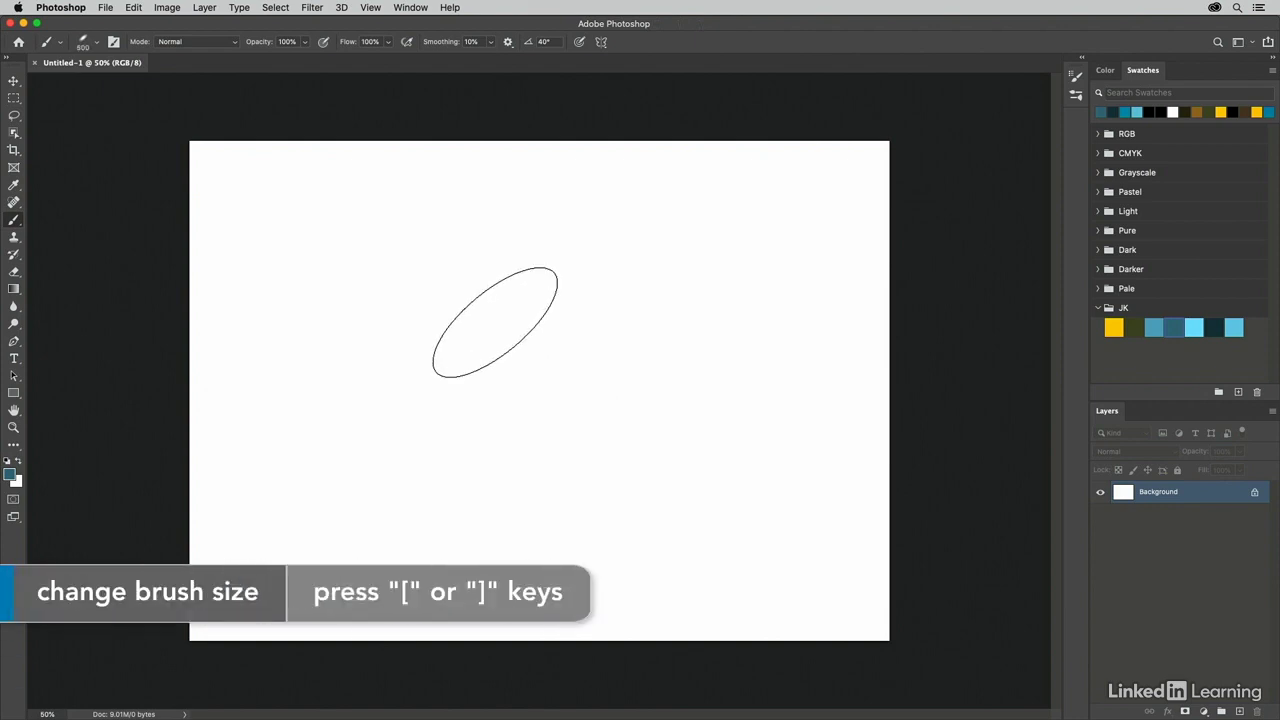
pyautogui.press(']')
pyautogui.press(']')
pyautogui.press(']')
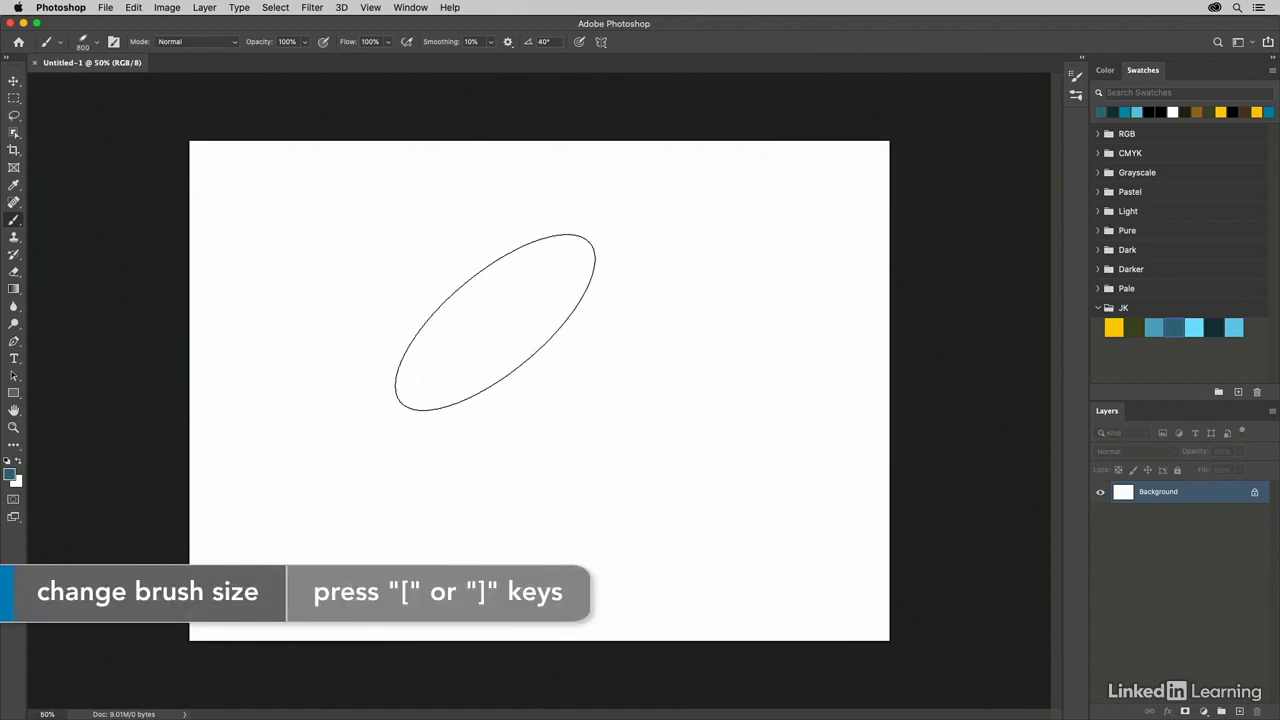
pyautogui.press(']')
pyautogui.press(']')
pyautogui.press(']')
pyautogui.press(']')
pyautogui.press(']')
pyautogui.press(']')
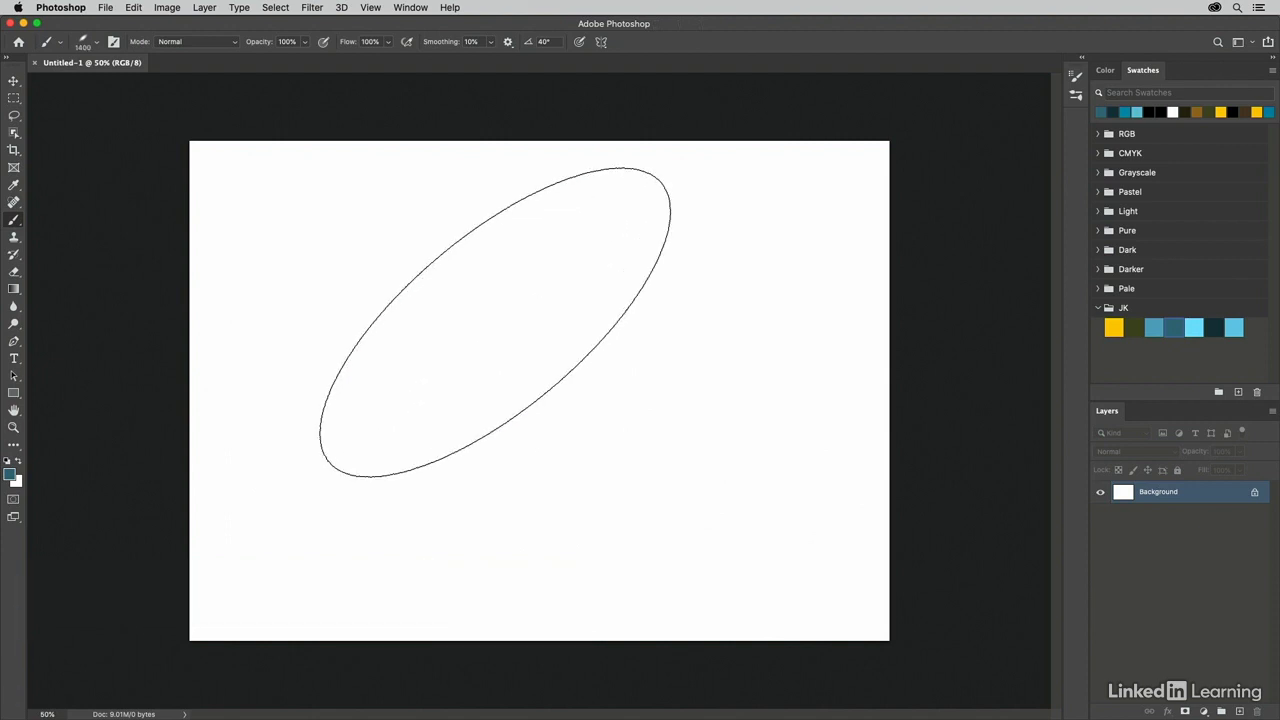
# Reduce the brush size step by step to 250 px
pyautogui.press('[')
pyautogui.press('[')
pyautogui.press('[')
pyautogui.press('[')
pyautogui.press('[')
pyautogui.press('[')
pyautogui.press('[')
pyautogui.press('[')
pyautogui.press('[')
pyautogui.press('[')
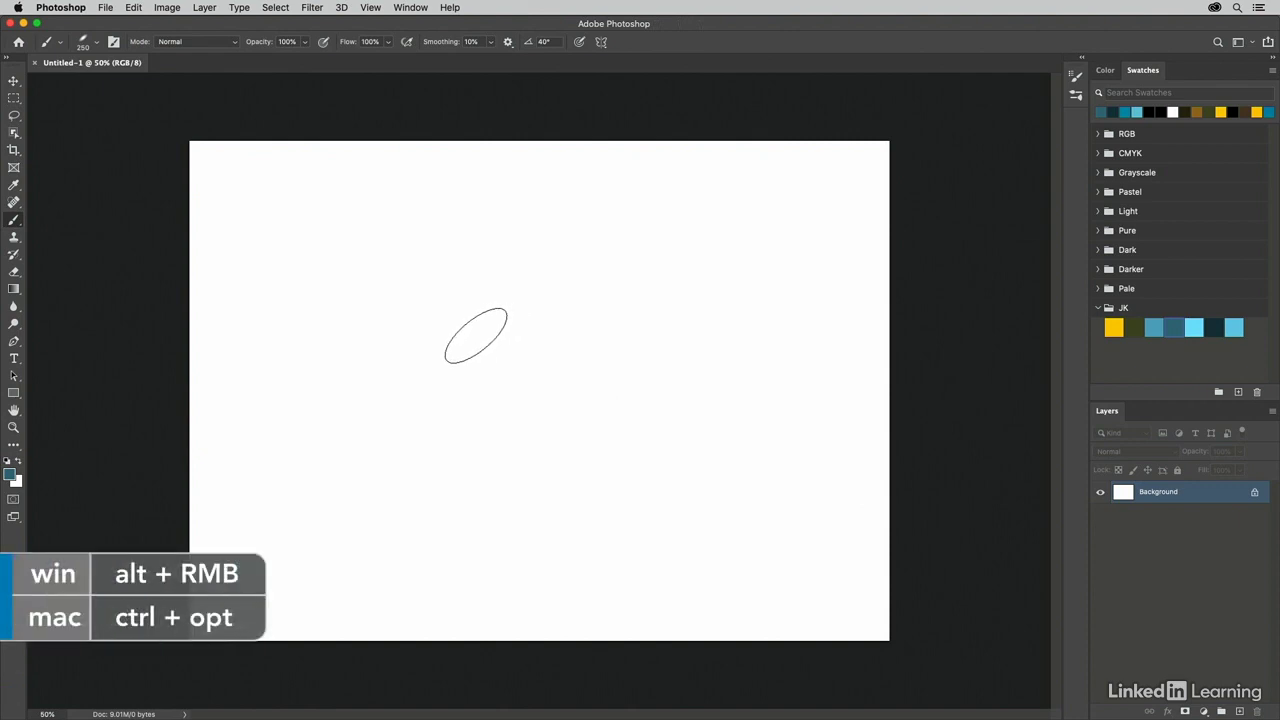
# Interactively adjust the brush to 484 px and 47% hardness, and toggle the precise crosshair cursor on and off
pyautogui.moveTo(476, 336)
pyautogui.mouseDown()
pyautogui.moveTo(586, 351)
pyautogui.moveTo(497, 357)
pyautogui.moveTo(589, 364)
pyautogui.moveTo(516, 364)
pyautogui.moveTo(526, 206)
pyautogui.moveTo(520, 469)
pyautogui.moveTo(514, 400)
pyautogui.moveTo(539, 310)
pyautogui.moveTo(515, 323)
pyautogui.mouseUp()
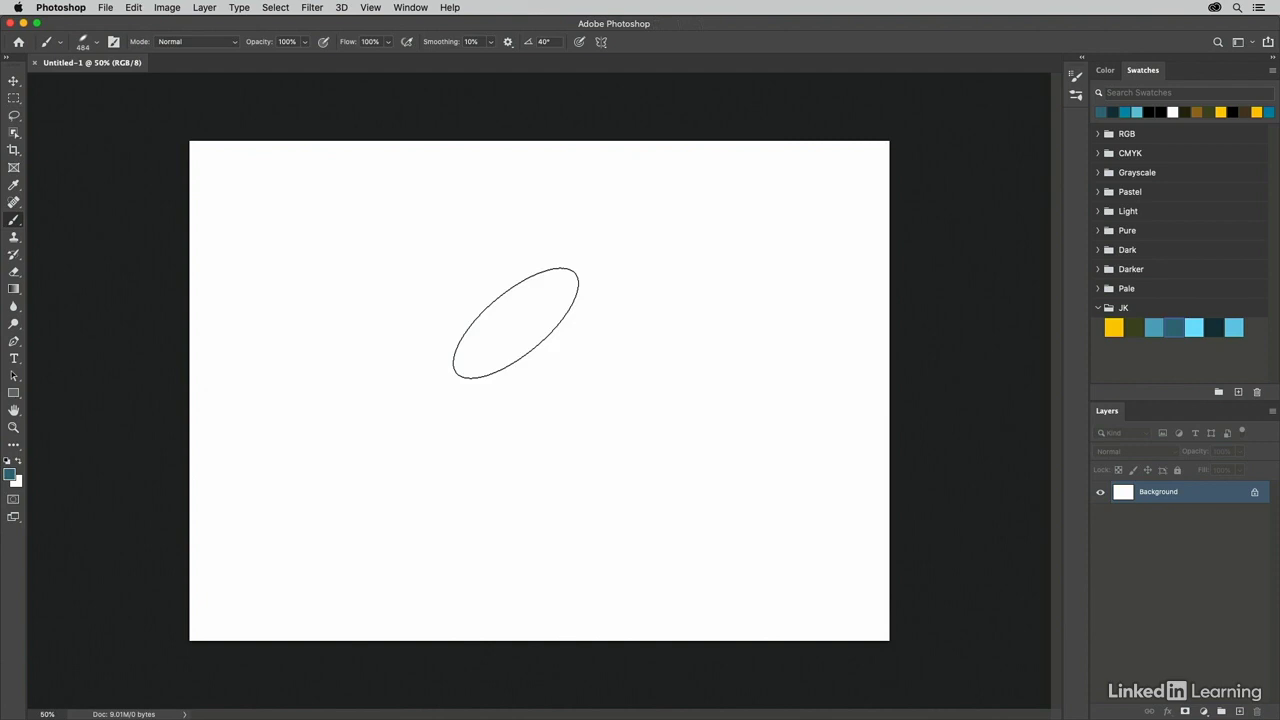
pyautogui.press('capslock')
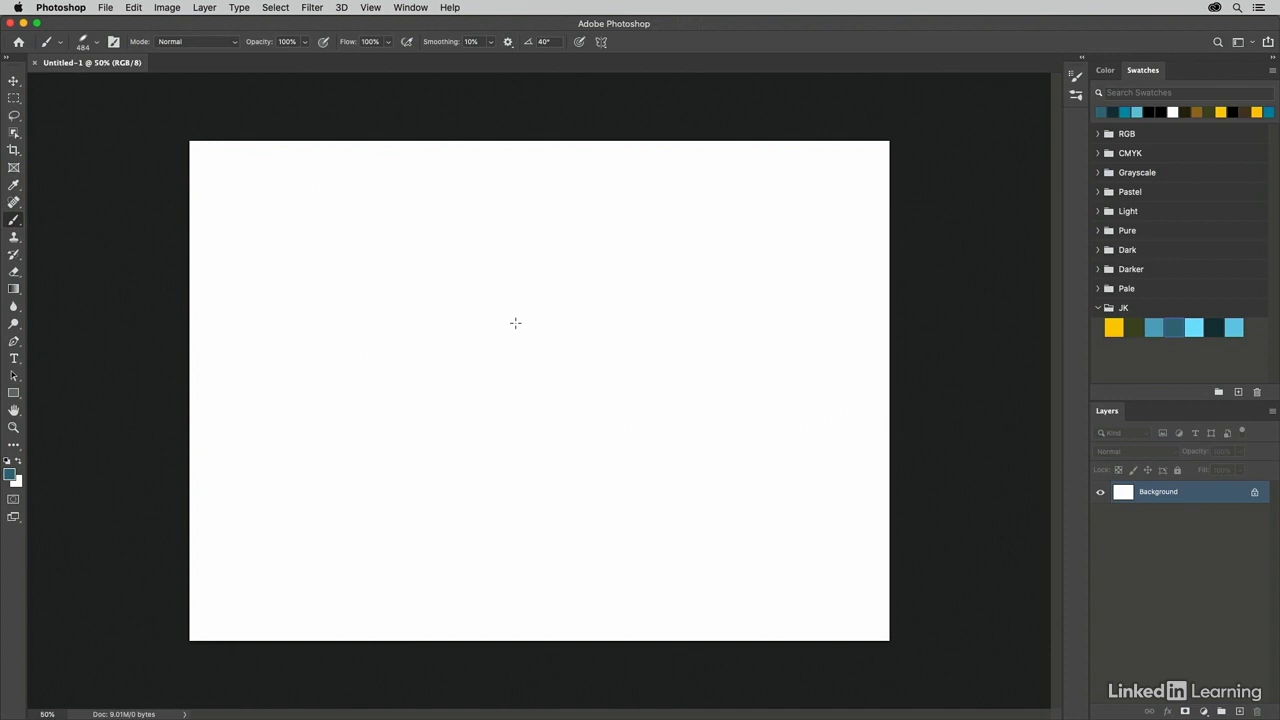
pyautogui.press('capslock')
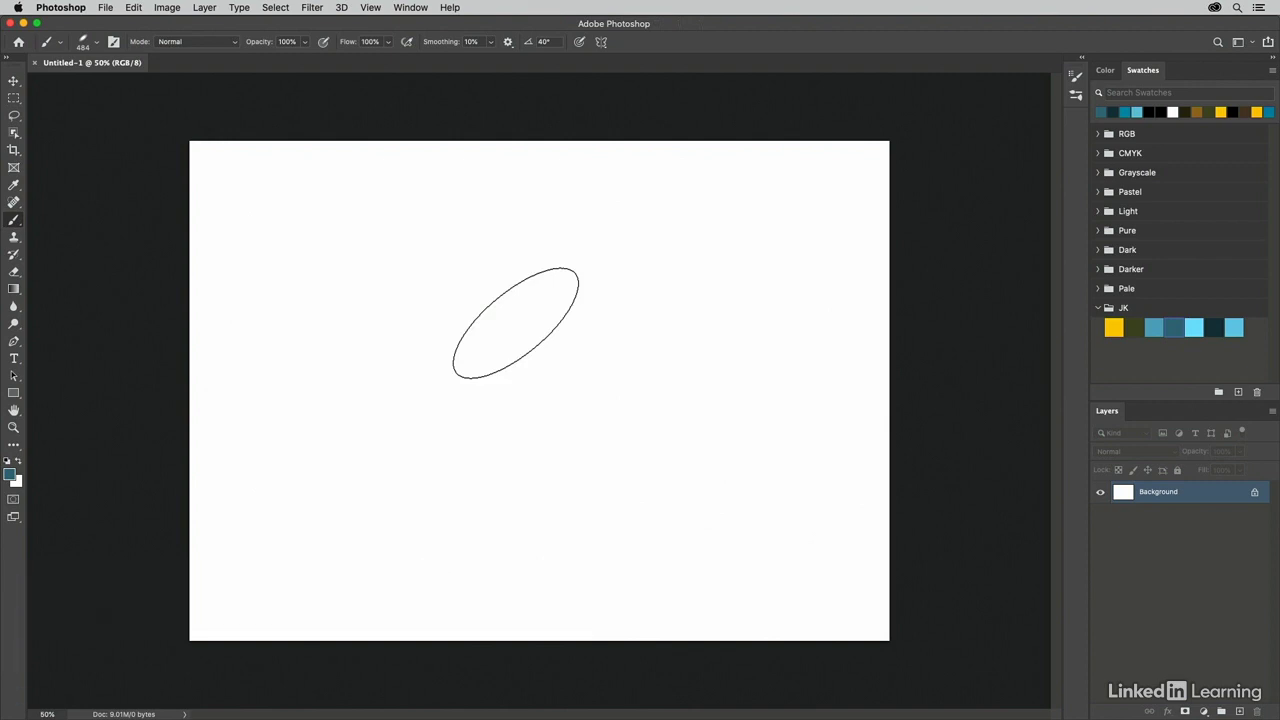
# Choose the Hard Round preset from the General Brushes for painting
pyautogui.rightClick(515, 323)
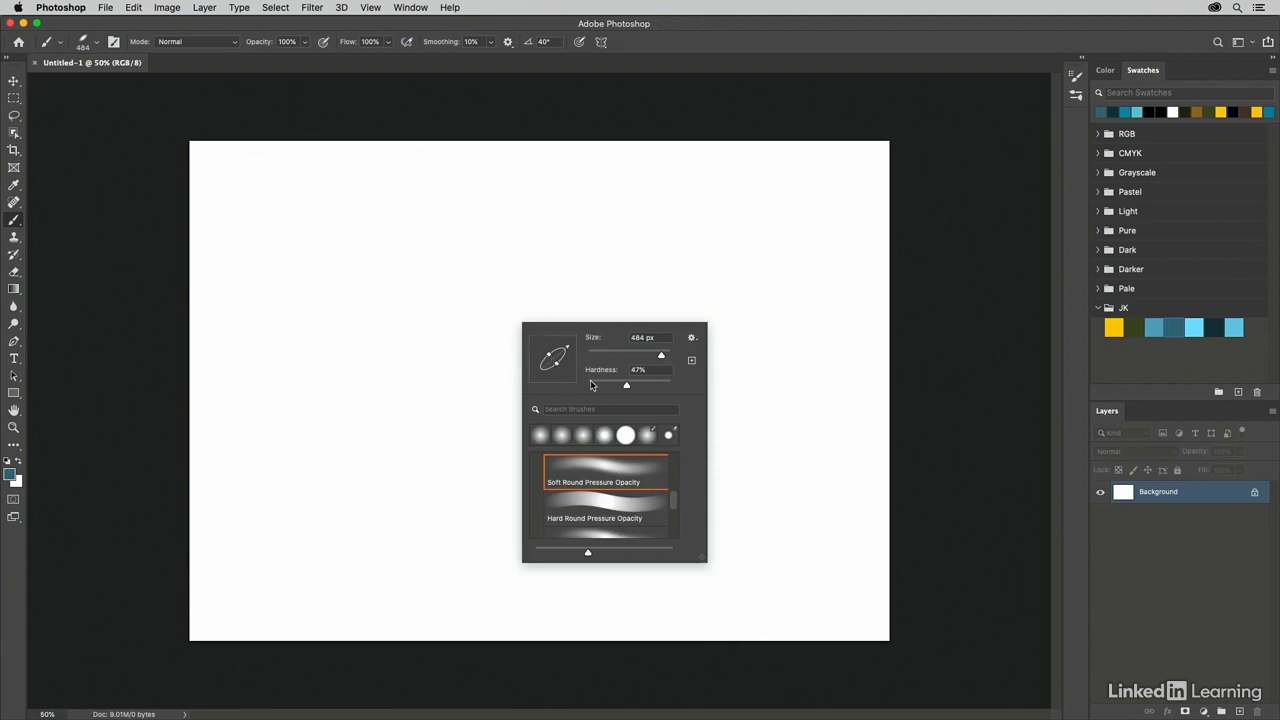
pyautogui.click(541, 435)
pyautogui.scroll(5, 575, 483)
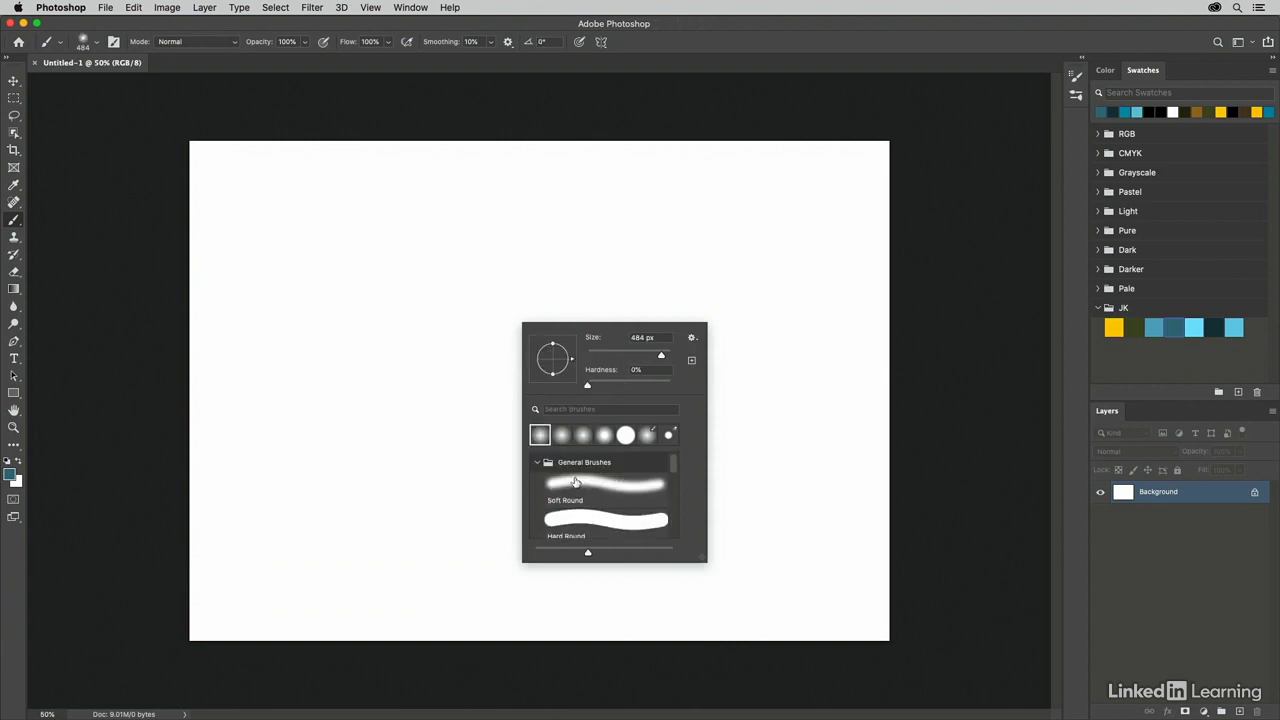
pyautogui.click(587, 519)
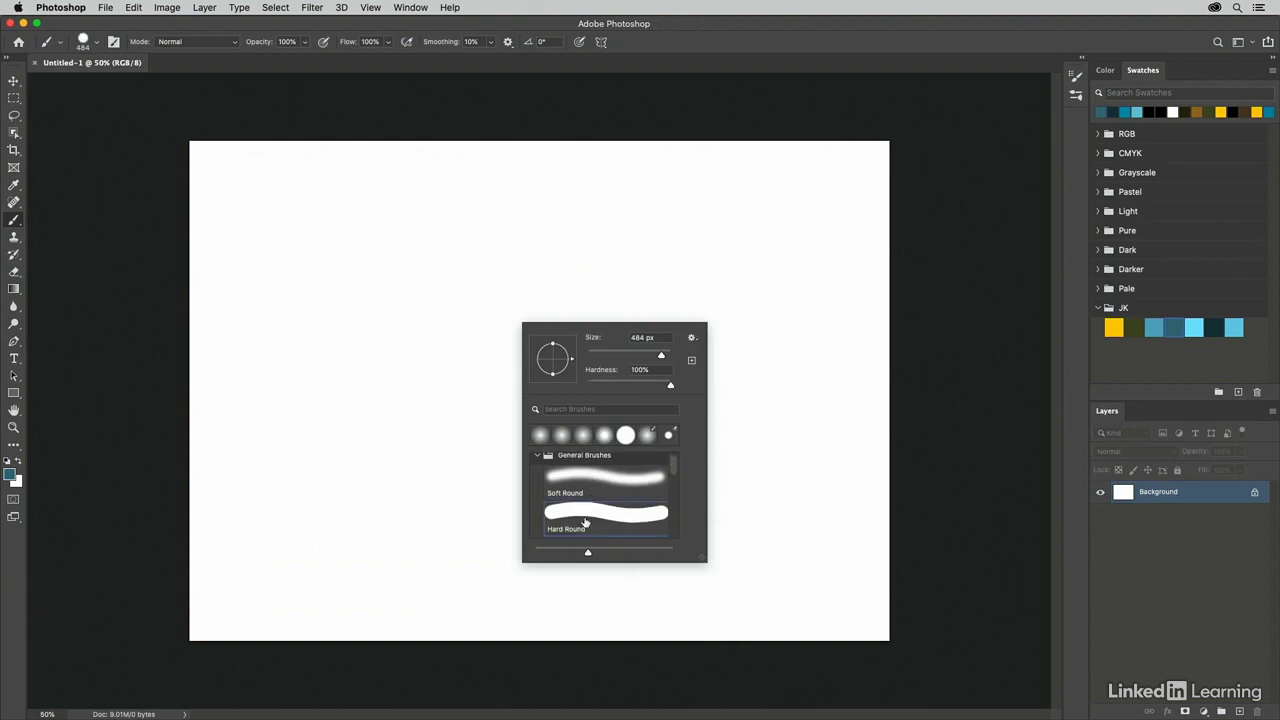
pyautogui.press('Return')
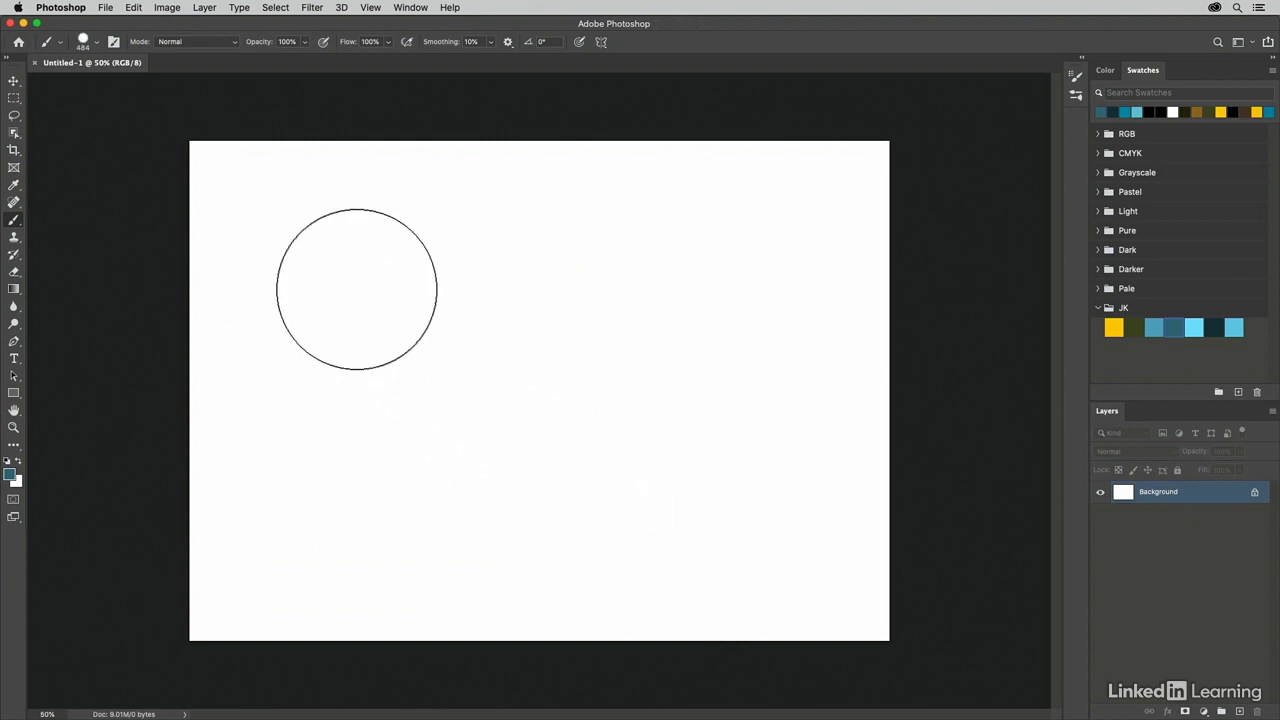
# Reduce the brush to 175 px and paint a hard-edged wavy vertical stroke along the canvas's left side
pyautogui.press('[')
pyautogui.press('[')
pyautogui.press('[')
pyautogui.press('[')
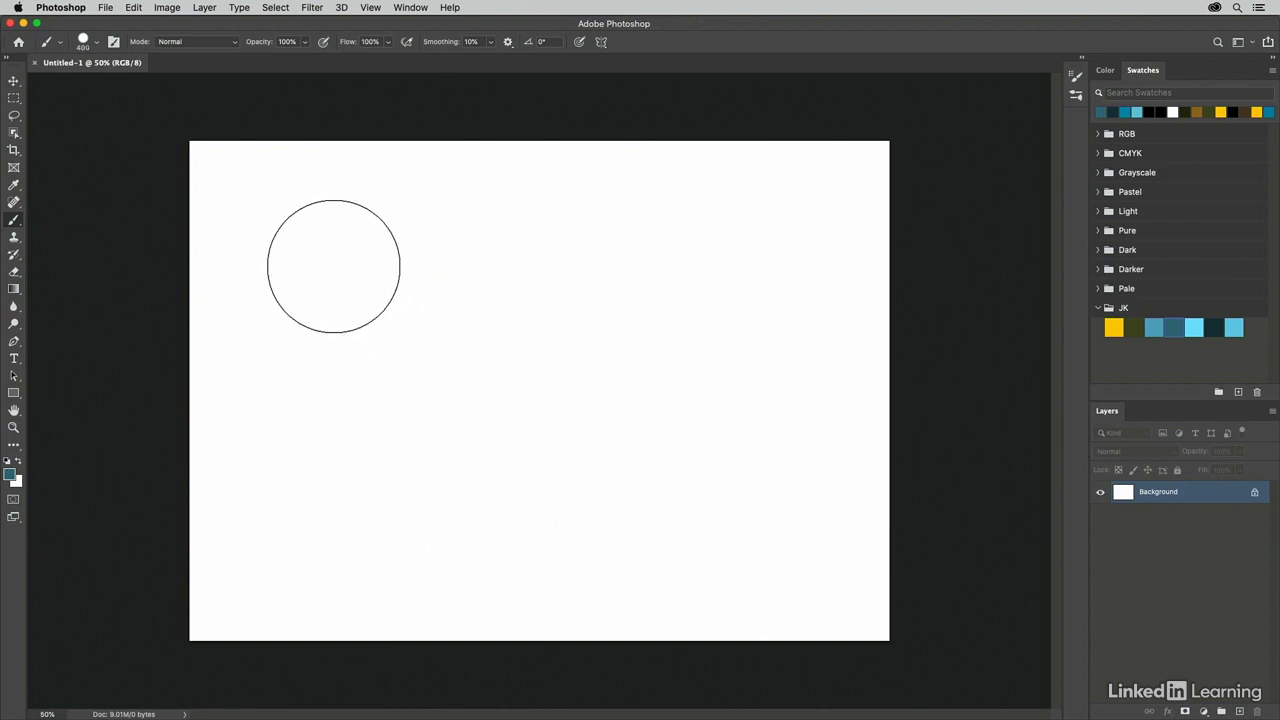
pyautogui.press('[')
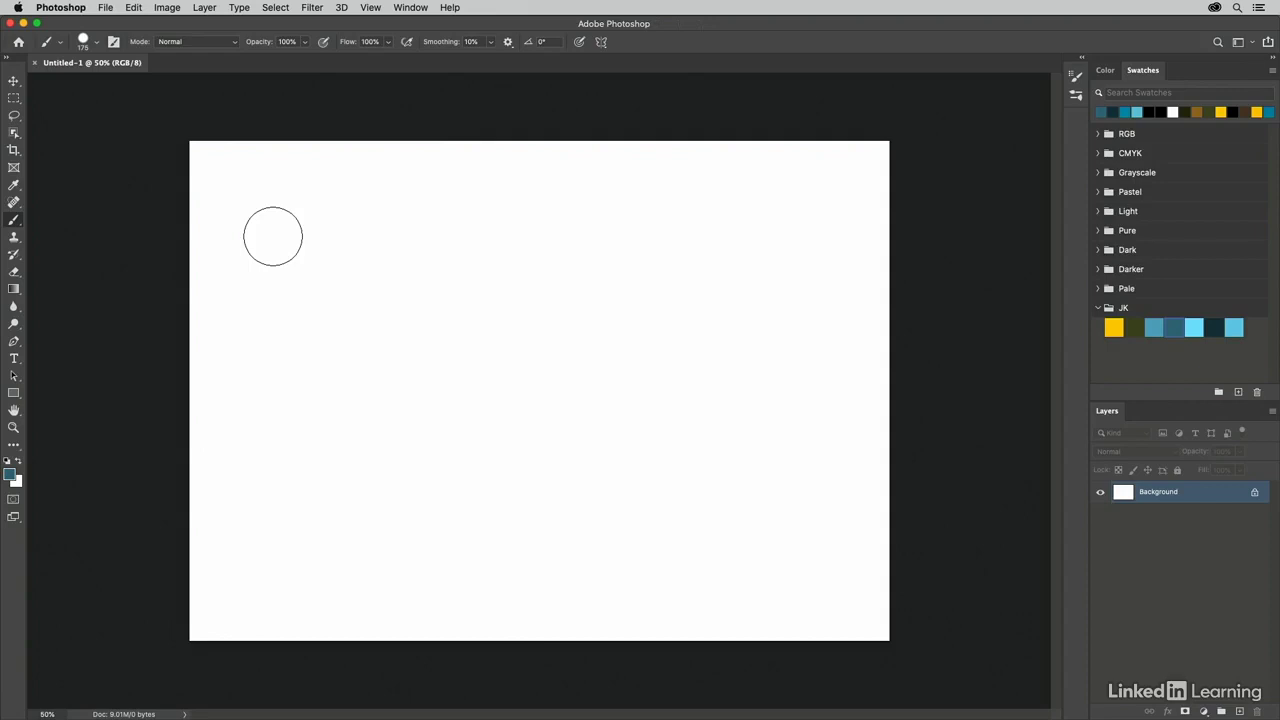
pyautogui.moveTo(273, 236)
pyautogui.mouseDown()
pyautogui.moveTo(287, 238)
pyautogui.moveTo(303, 306)
pyautogui.moveTo(286, 383)
pyautogui.moveTo(316, 425)
pyautogui.moveTo(300, 457)
pyautogui.moveTo(300, 523)
pyautogui.moveTo(321, 546)
pyautogui.mouseUp()
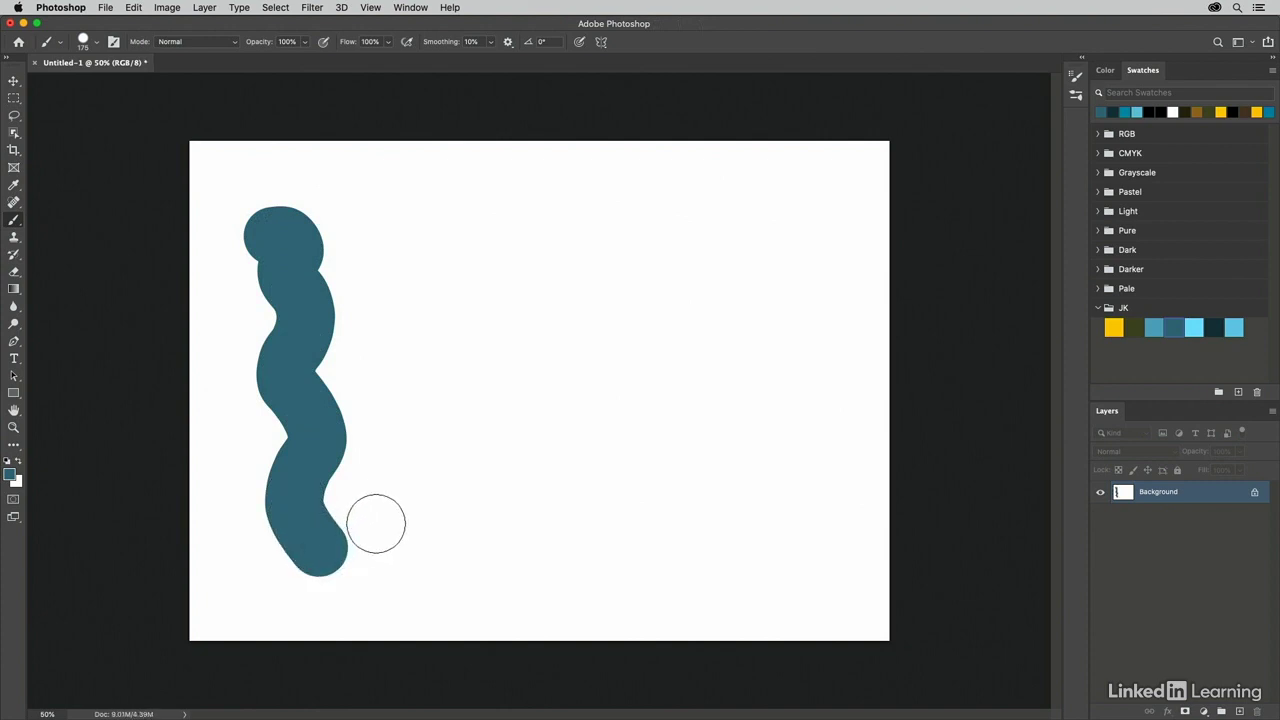
# Set the brush hardness to 0% and paint a soft-edged wavy vertical stroke beside the hard-edged one
pyautogui.rightClick(391, 411)
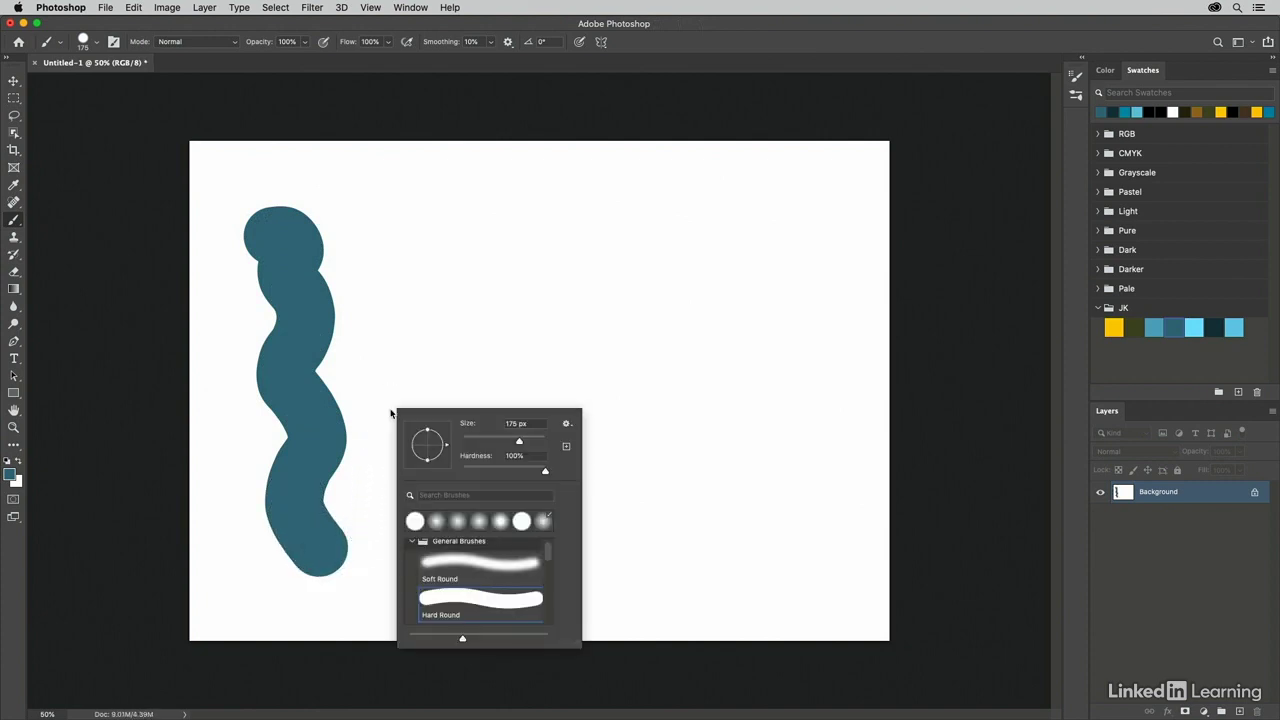
pyautogui.moveTo(474, 471); pyautogui.dragTo(459, 472)
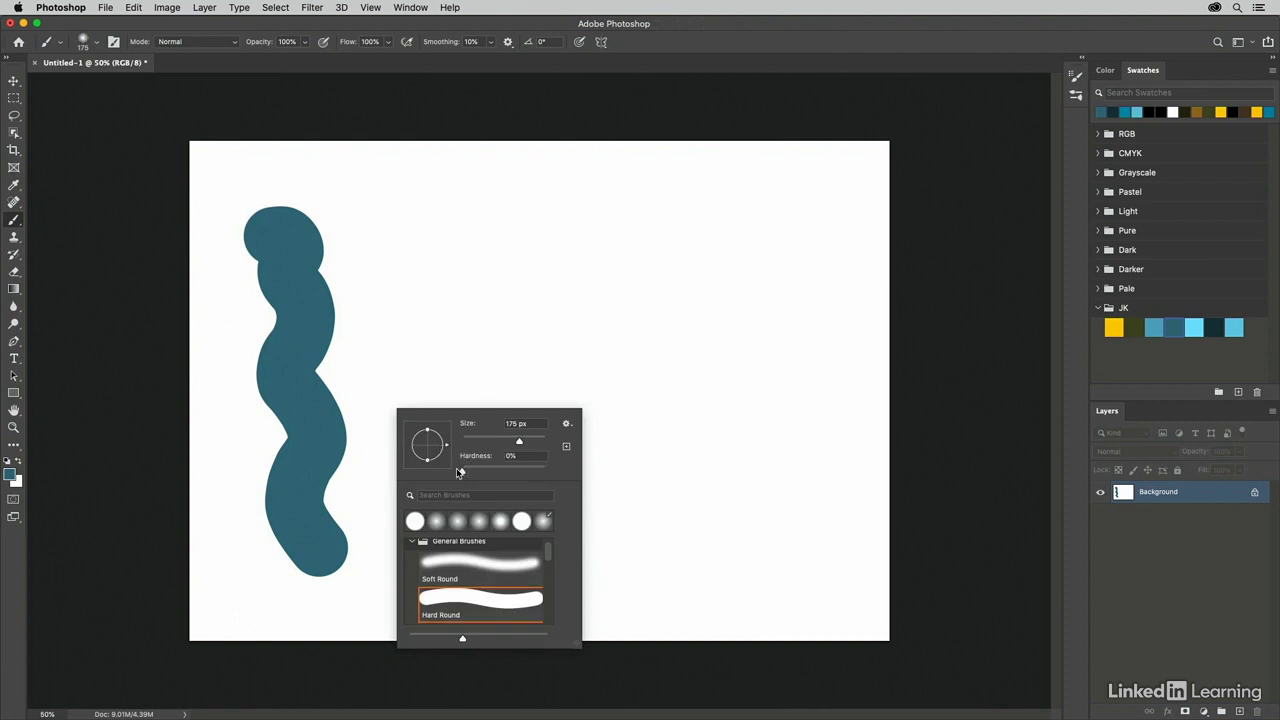
pyautogui.moveTo(411, 214)
pyautogui.mouseDown()
pyautogui.moveTo(427, 232)
pyautogui.moveTo(412, 278)
pyautogui.mouseUp()
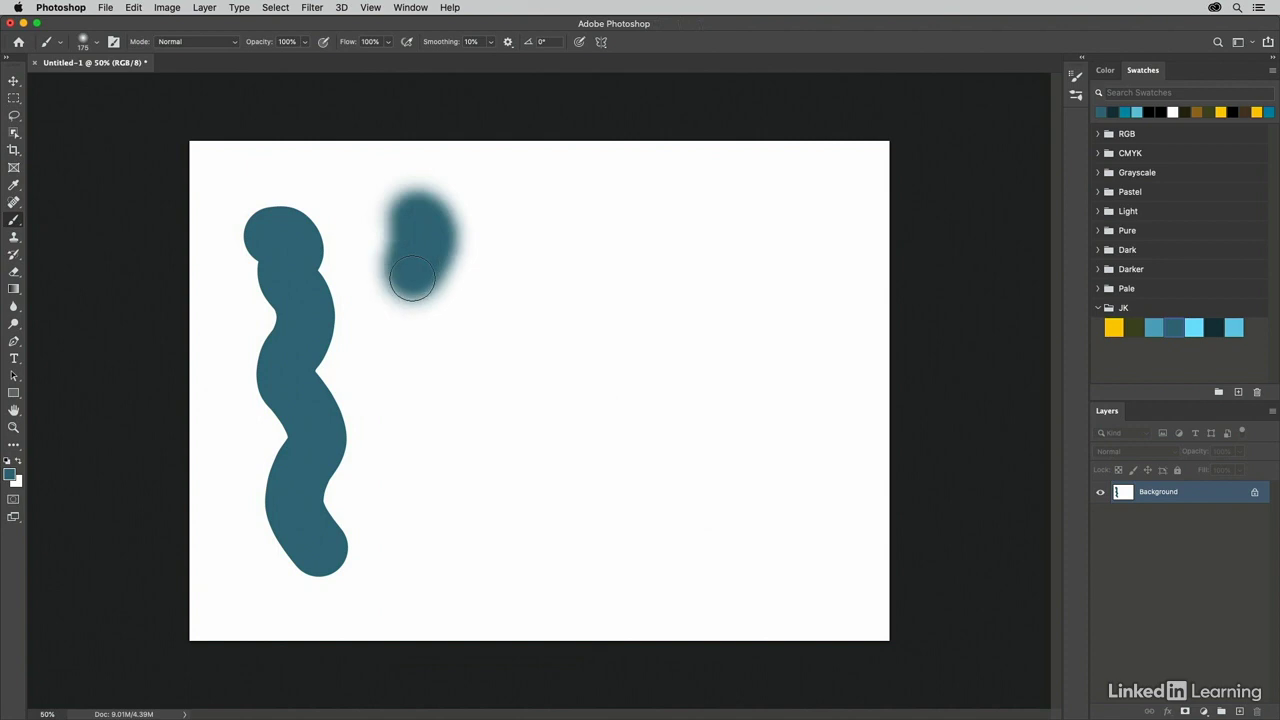
pyautogui.moveTo(412, 278)
pyautogui.mouseDown()
pyautogui.moveTo(431, 314)
pyautogui.moveTo(415, 395)
pyautogui.moveTo(429, 512)
pyautogui.mouseUp()
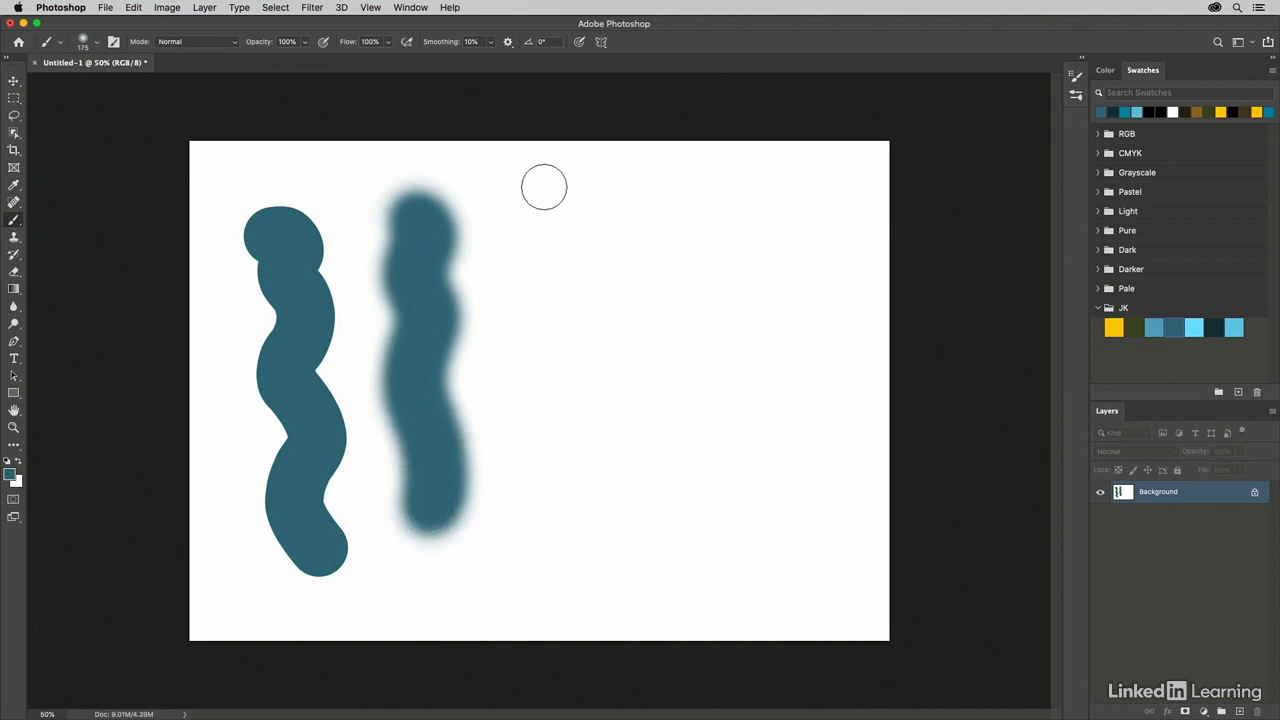
# Paint a straight vertical soft stroke near the canvas's middle and another straight stroke connecting two points beside it
pyautogui.moveTo(542, 184); pyautogui.dragTo(543, 600)
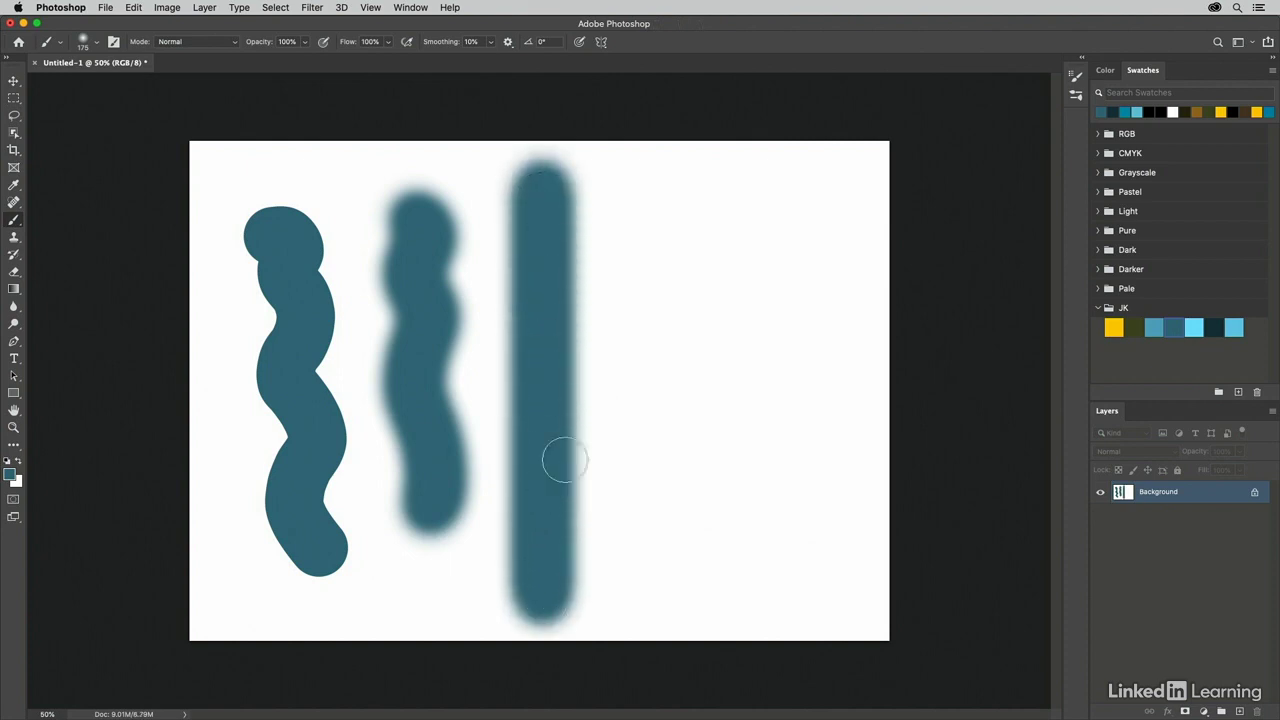
pyautogui.click(646, 183)
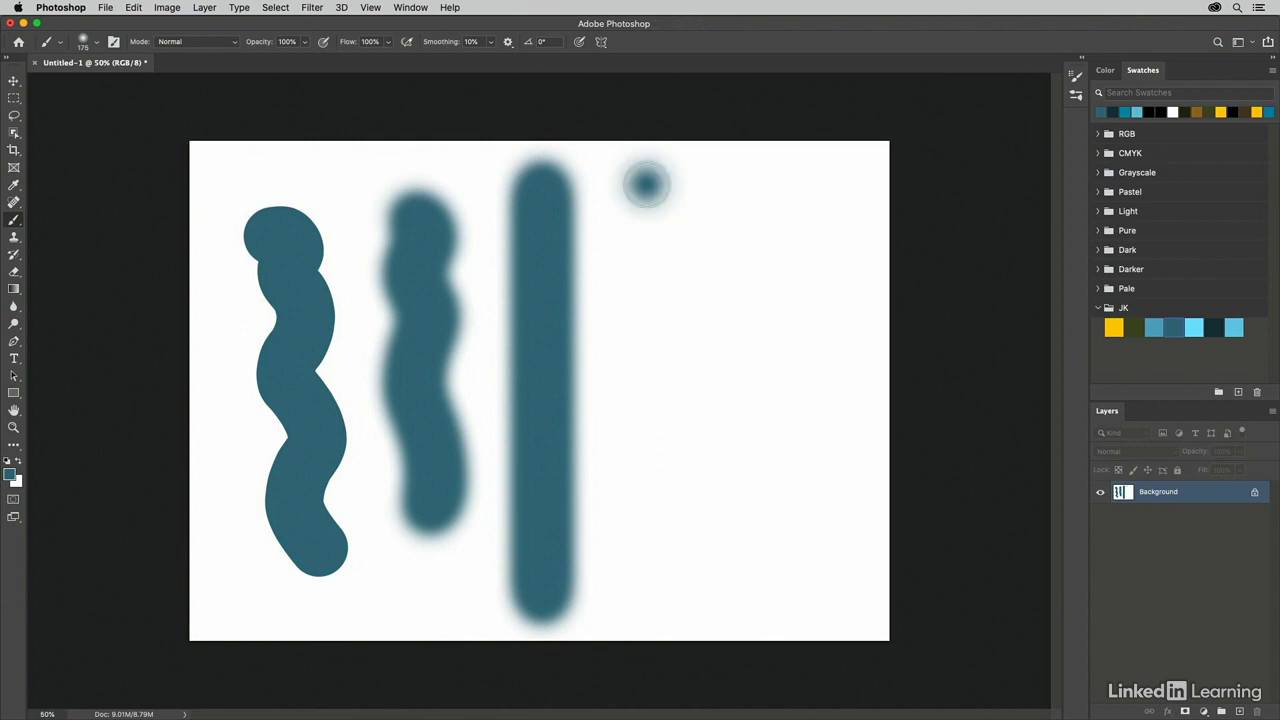
pyautogui.keyDown('shift'); pyautogui.click(653, 583); pyautogui.keyUp('shift')
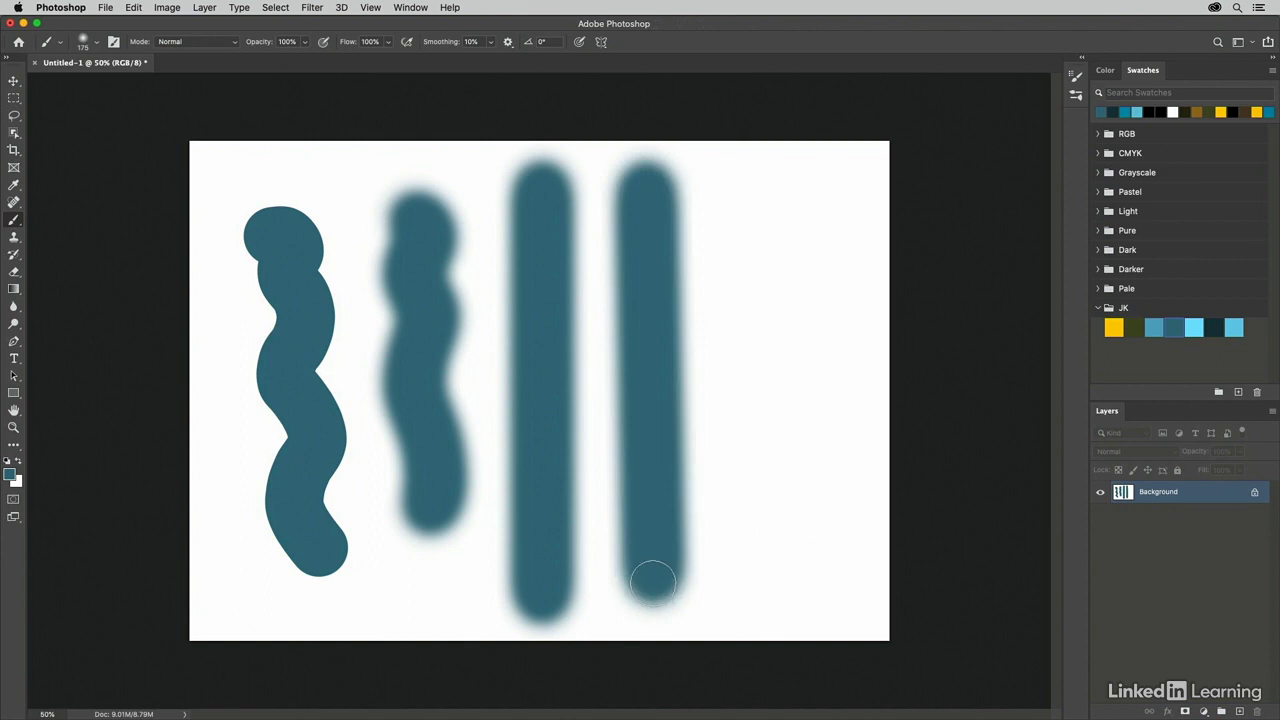
# Fill the Background layer with white at 100% opacity in Normal mode to cover the strokes
pyautogui.click(133, 8)
pyautogui.click(142, 220)
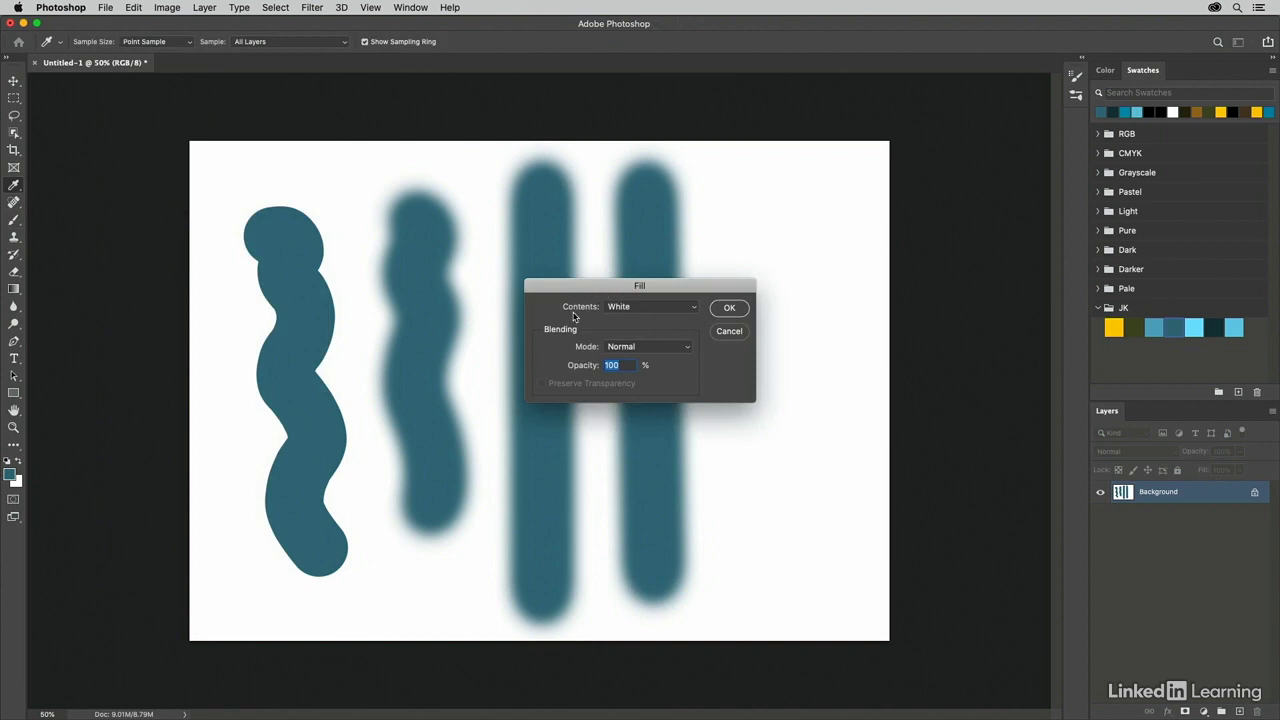
pyautogui.click(722, 312)
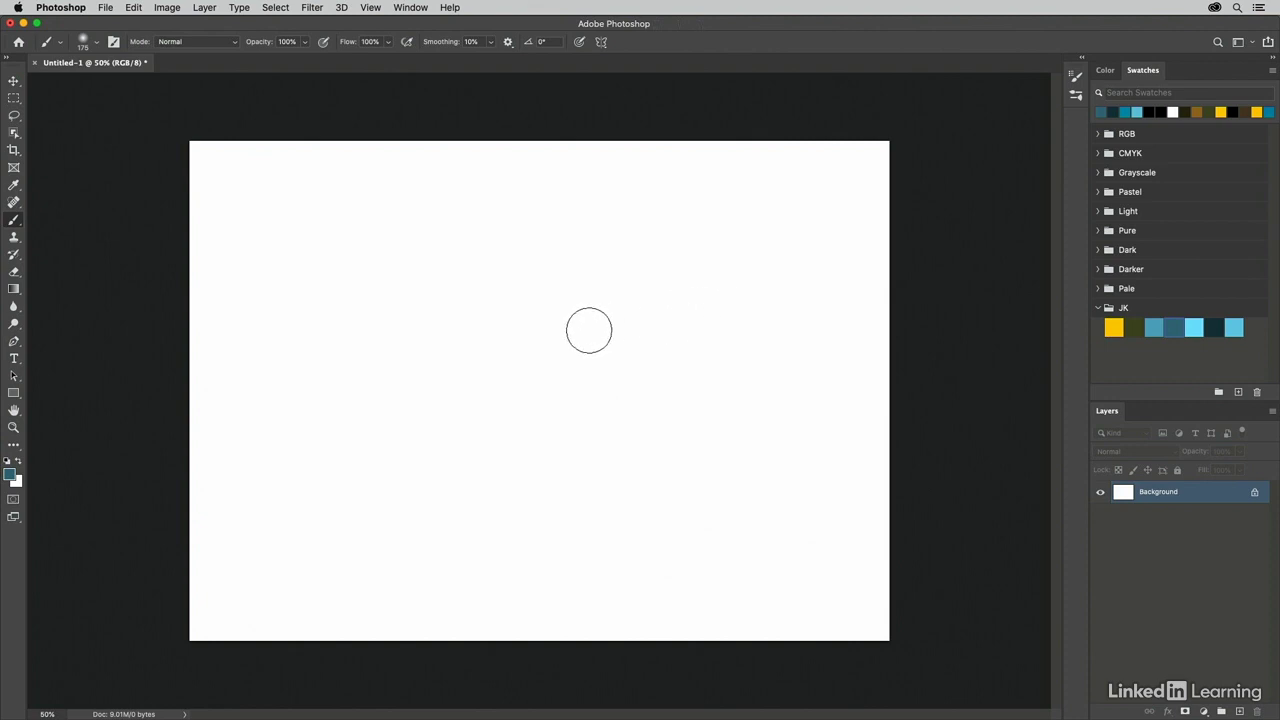
# Lower the brush opacity to 54%
pyautogui.click(296, 43)
pyautogui.click(304, 42)
pyautogui.moveTo(305, 60)
pyautogui.mouseDown()
pyautogui.moveTo(268, 57)
pyautogui.moveTo(288, 57)
pyautogui.mouseUp()
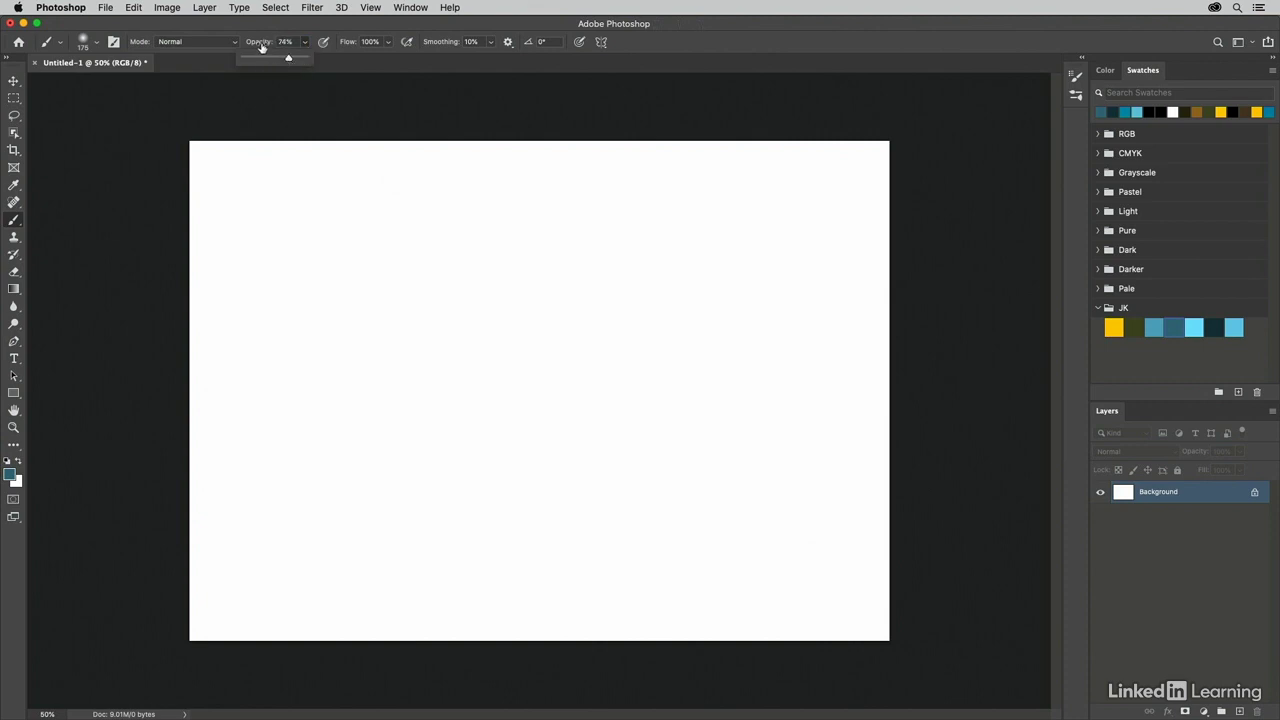
pyautogui.moveTo(260, 46); pyautogui.dragTo(260, 47)
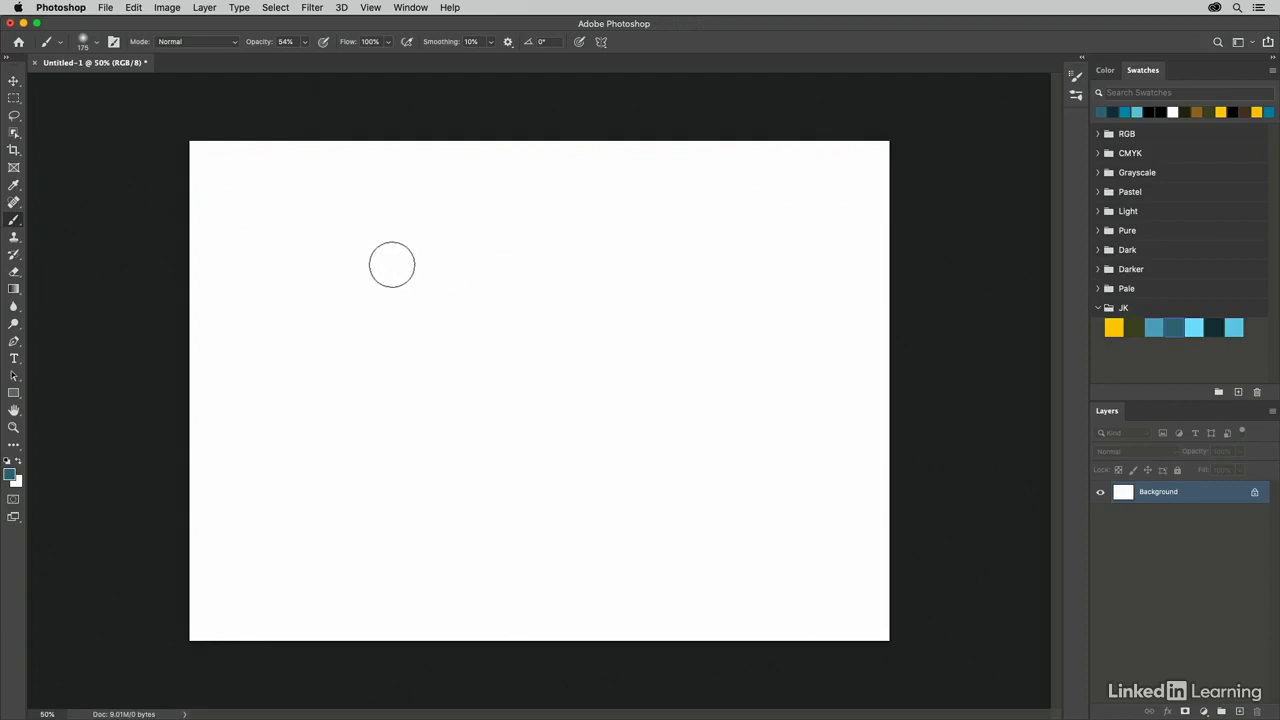
# Paint several overlapping soft strokes at 54% opacity in the canvas's upper-left area
pyautogui.moveTo(289, 220)
pyautogui.mouseDown()
pyautogui.moveTo(263, 277)
pyautogui.moveTo(272, 410)
pyautogui.mouseUp()
pyautogui.moveTo(277, 226)
pyautogui.mouseDown()
pyautogui.moveTo(275, 350)
pyautogui.moveTo(308, 397)
pyautogui.moveTo(311, 236)
pyautogui.moveTo(296, 264)
pyautogui.moveTo(307, 400)
pyautogui.moveTo(329, 292)
pyautogui.moveTo(320, 254)
pyautogui.moveTo(300, 253)
pyautogui.moveTo(309, 383)
pyautogui.moveTo(324, 332)
pyautogui.moveTo(320, 237)
pyautogui.moveTo(295, 368)
pyautogui.moveTo(334, 388)
pyautogui.moveTo(345, 259)
pyautogui.moveTo(336, 242)
pyautogui.moveTo(339, 392)
pyautogui.moveTo(370, 346)
pyautogui.moveTo(344, 219)
pyautogui.moveTo(362, 342)
pyautogui.moveTo(349, 419)
pyautogui.moveTo(338, 289)
pyautogui.moveTo(385, 257)
pyautogui.moveTo(378, 215)
pyautogui.moveTo(337, 229)
pyautogui.moveTo(348, 216)
pyautogui.moveTo(346, 343)
pyautogui.mouseUp()
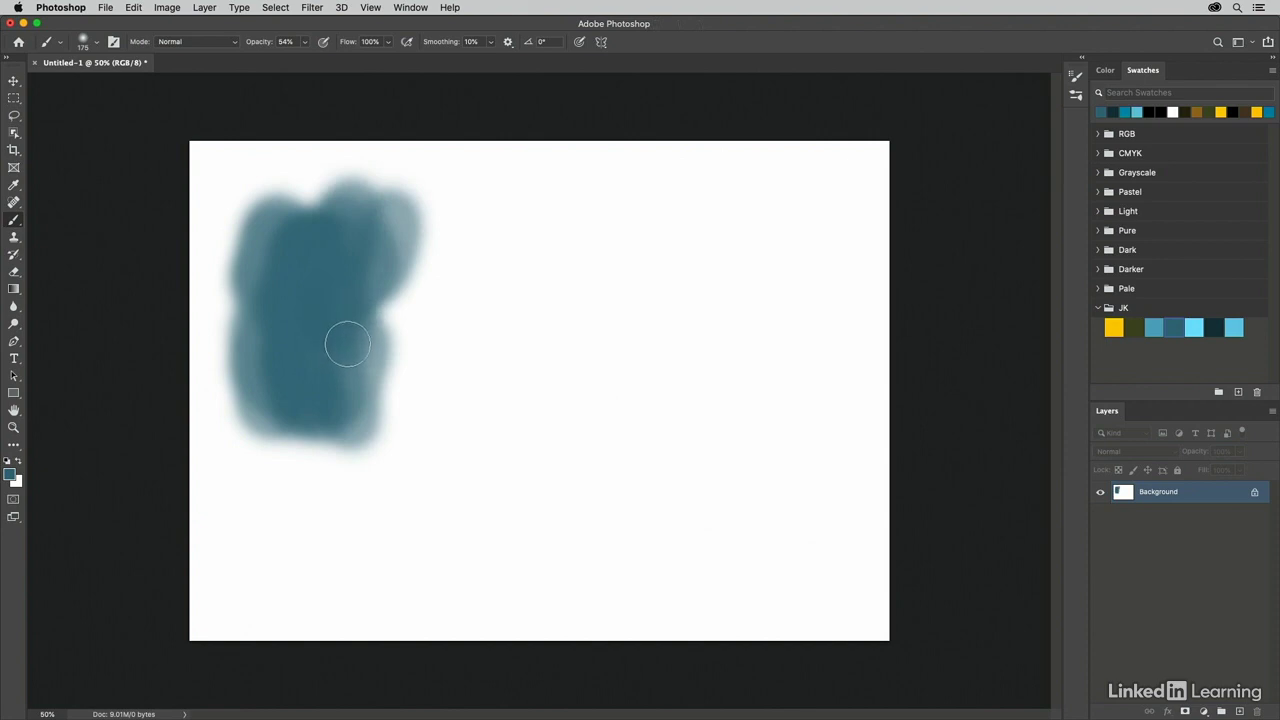
# Set the brush opacity to 100% and paint a wavy vertical stroke at 100% flow beside the overlapping strokes
pyautogui.click(305, 42)
pyautogui.moveTo(305, 56); pyautogui.dragTo(358, 64)
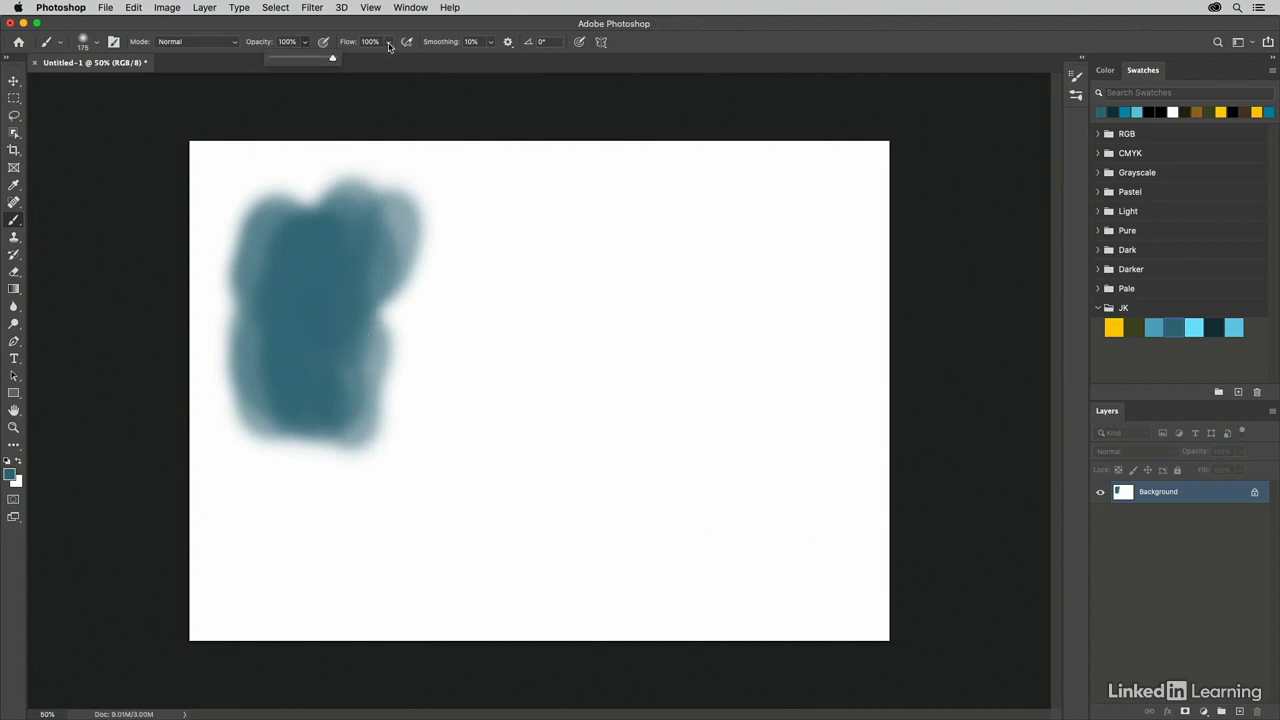
pyautogui.click(389, 46)
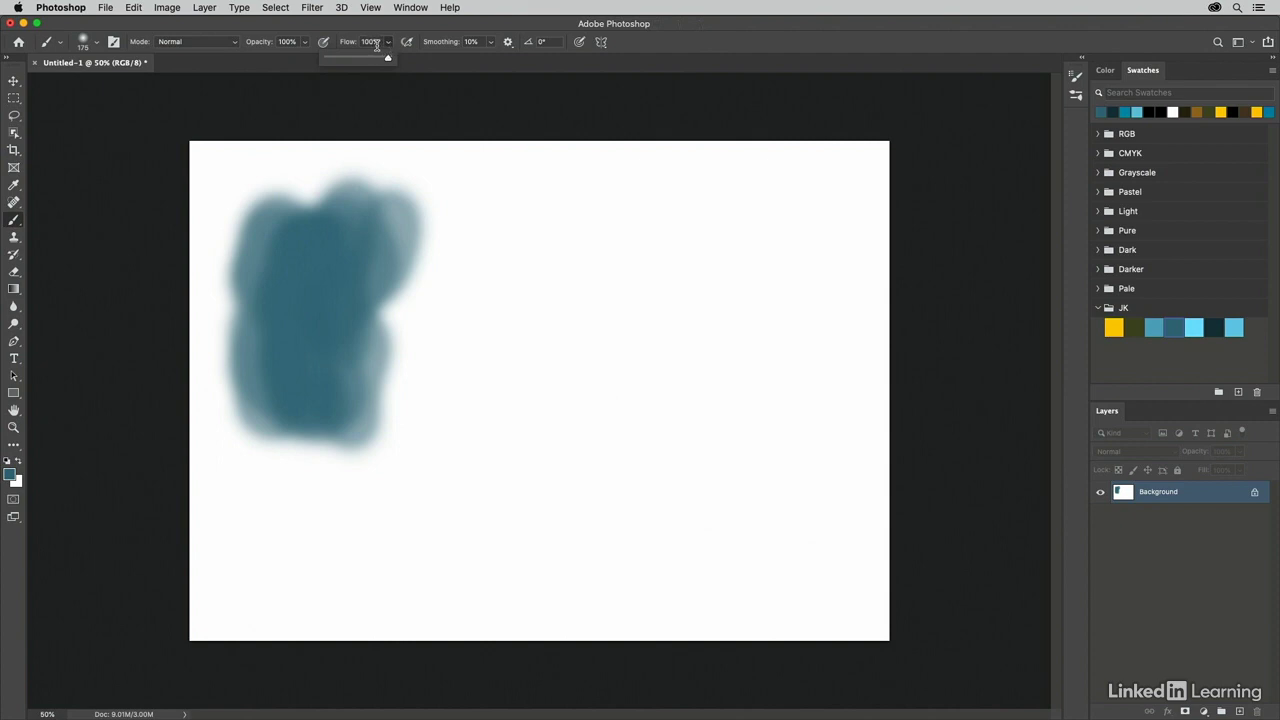
pyautogui.moveTo(514, 194)
pyautogui.mouseDown()
pyautogui.moveTo(507, 237)
pyautogui.moveTo(522, 256)
pyautogui.moveTo(503, 312)
pyautogui.moveTo(539, 336)
pyautogui.moveTo(516, 356)
pyautogui.moveTo(513, 408)
pyautogui.mouseUp()
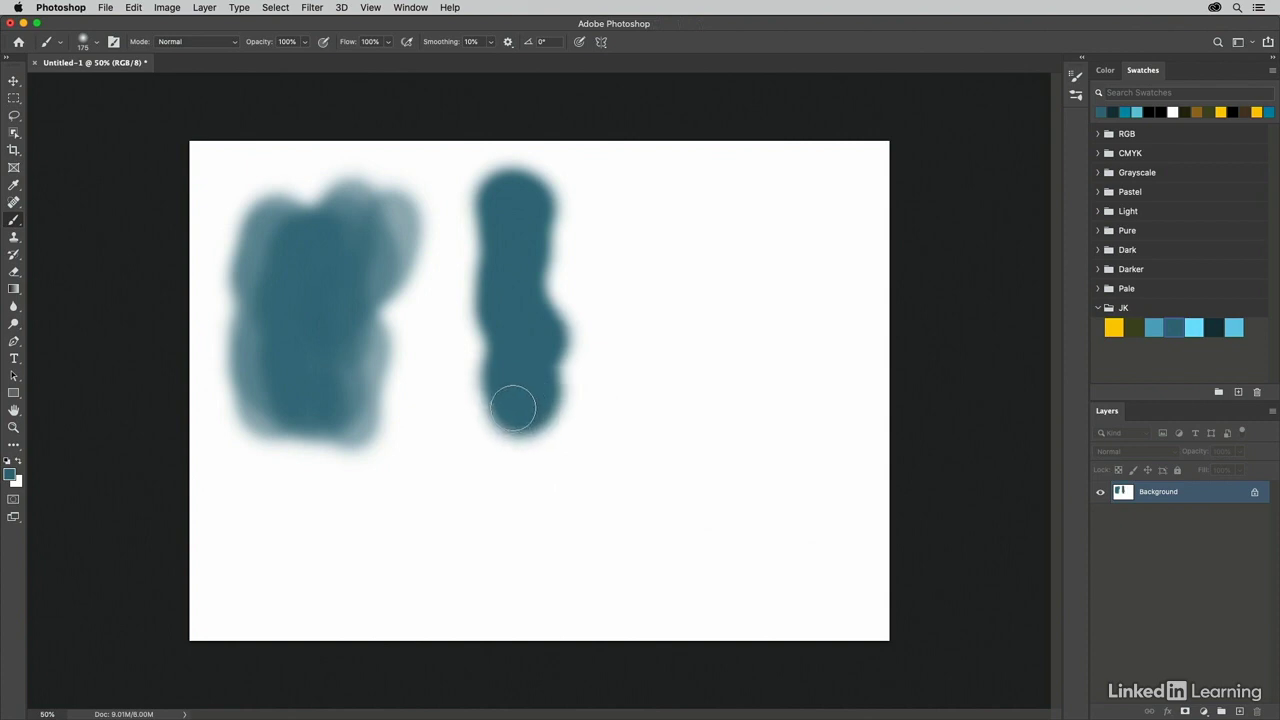
# Set the brush flow to 10% and paint a vertical stroke beside the full-flow stroke
pyautogui.click(388, 44)
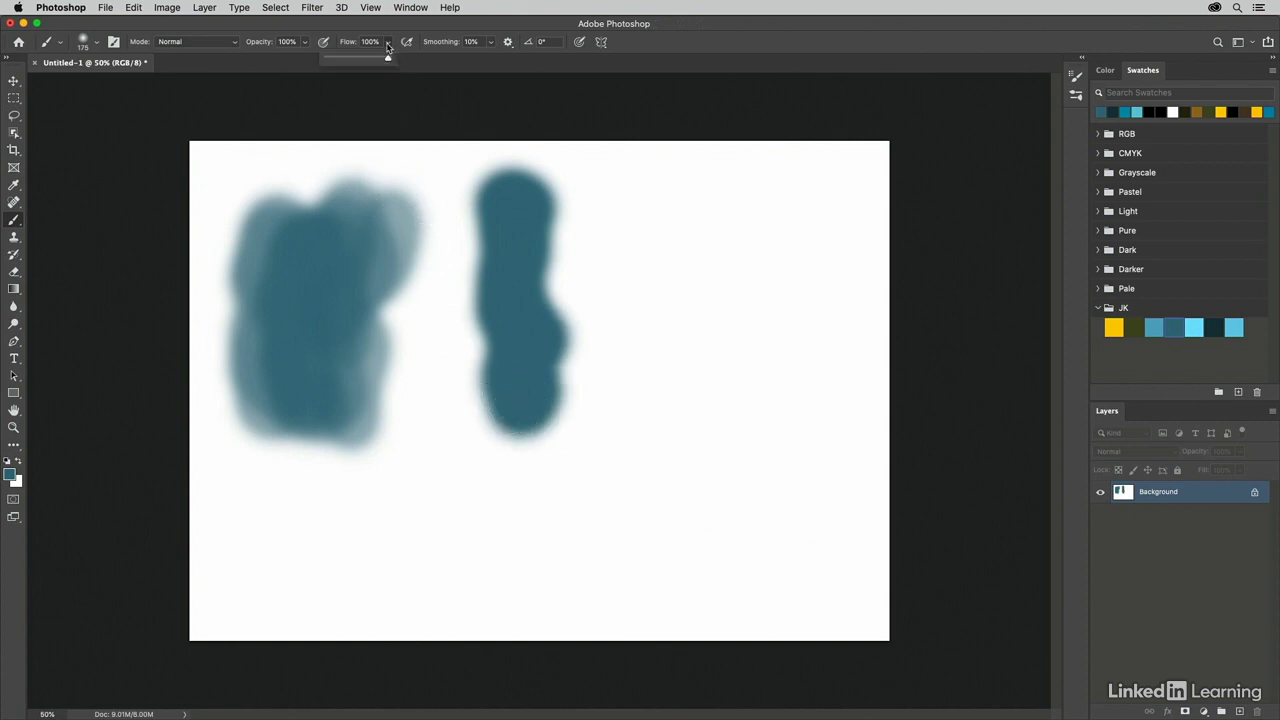
pyautogui.moveTo(388, 46); pyautogui.dragTo(335, 61)
pyautogui.moveTo(634, 191)
pyautogui.mouseDown()
pyautogui.moveTo(632, 322)
pyautogui.moveTo(640, 401)
pyautogui.moveTo(633, 196)
pyautogui.moveTo(652, 245)
pyautogui.moveTo(653, 410)
pyautogui.moveTo(632, 353)
pyautogui.moveTo(648, 317)
pyautogui.moveTo(638, 201)
pyautogui.mouseUp()
# Set the flow to 100%, reduce the brush size to 40, and paint a wavy horizontal stroke across the canvas's lower-left area
pyautogui.click(388, 41)
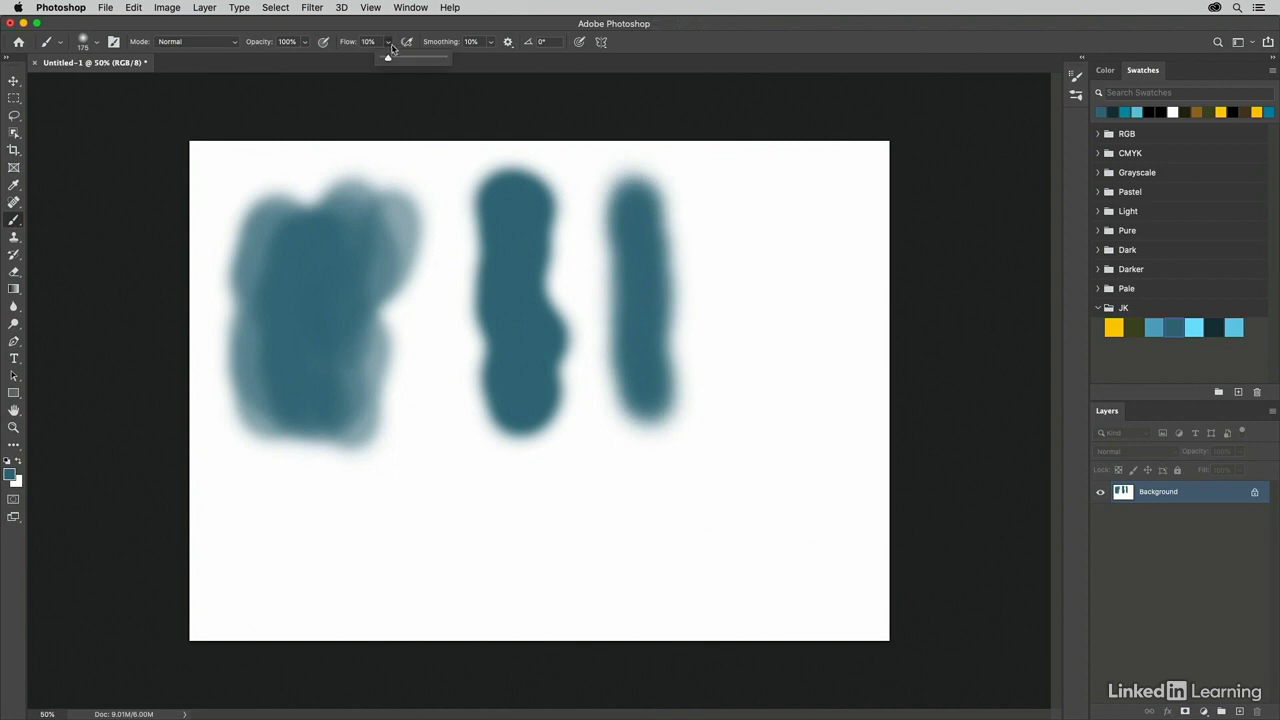
pyautogui.moveTo(389, 58); pyautogui.dragTo(506, 68)
pyautogui.click(455, 38)
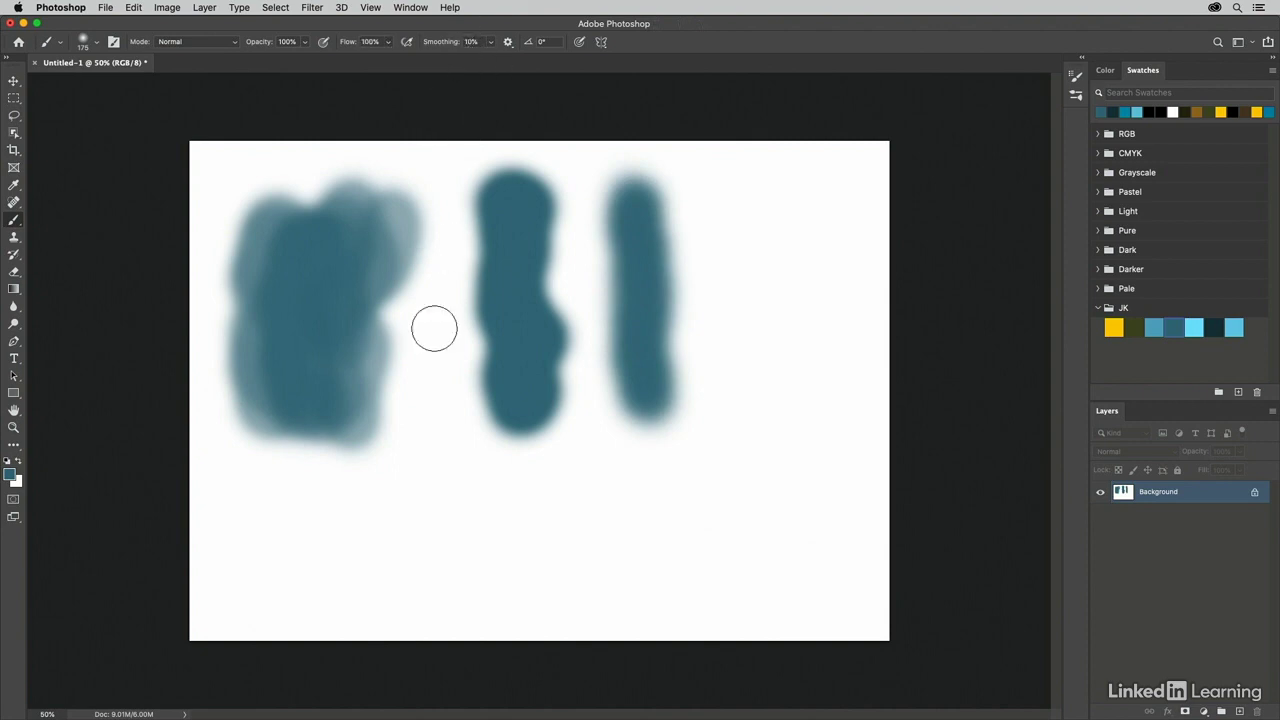
pyautogui.moveTo(415, 497); pyautogui.dragTo(394, 502)
pyautogui.moveTo(248, 513)
pyautogui.mouseDown()
pyautogui.moveTo(307, 505)
pyautogui.moveTo(330, 563)
pyautogui.moveTo(373, 513)
pyautogui.moveTo(413, 554)
pyautogui.moveTo(447, 515)
pyautogui.moveTo(492, 508)
pyautogui.moveTo(546, 568)
pyautogui.mouseUp()
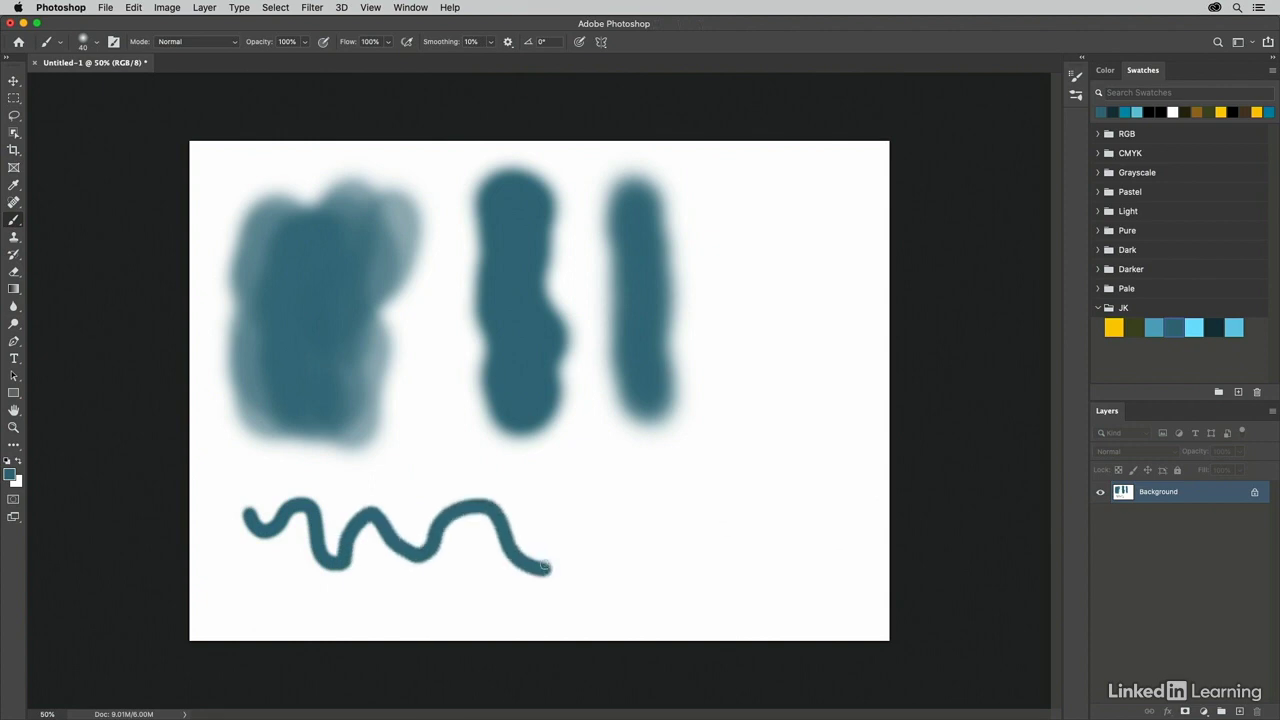
# Set the brush smoothing to 80% and paint a wavy vertical stroke near the canvas's right edge
pyautogui.click(470, 42)
pyautogui.write('80')
pyautogui.moveTo(777, 184)
pyautogui.mouseDown()
pyautogui.moveTo(759, 192)
pyautogui.moveTo(757, 217)
pyautogui.moveTo(786, 263)
pyautogui.moveTo(786, 317)
pyautogui.moveTo(743, 377)
pyautogui.moveTo(746, 426)
pyautogui.moveTo(784, 488)
pyautogui.moveTo(768, 531)
pyautogui.moveTo(738, 530)
pyautogui.mouseUp()
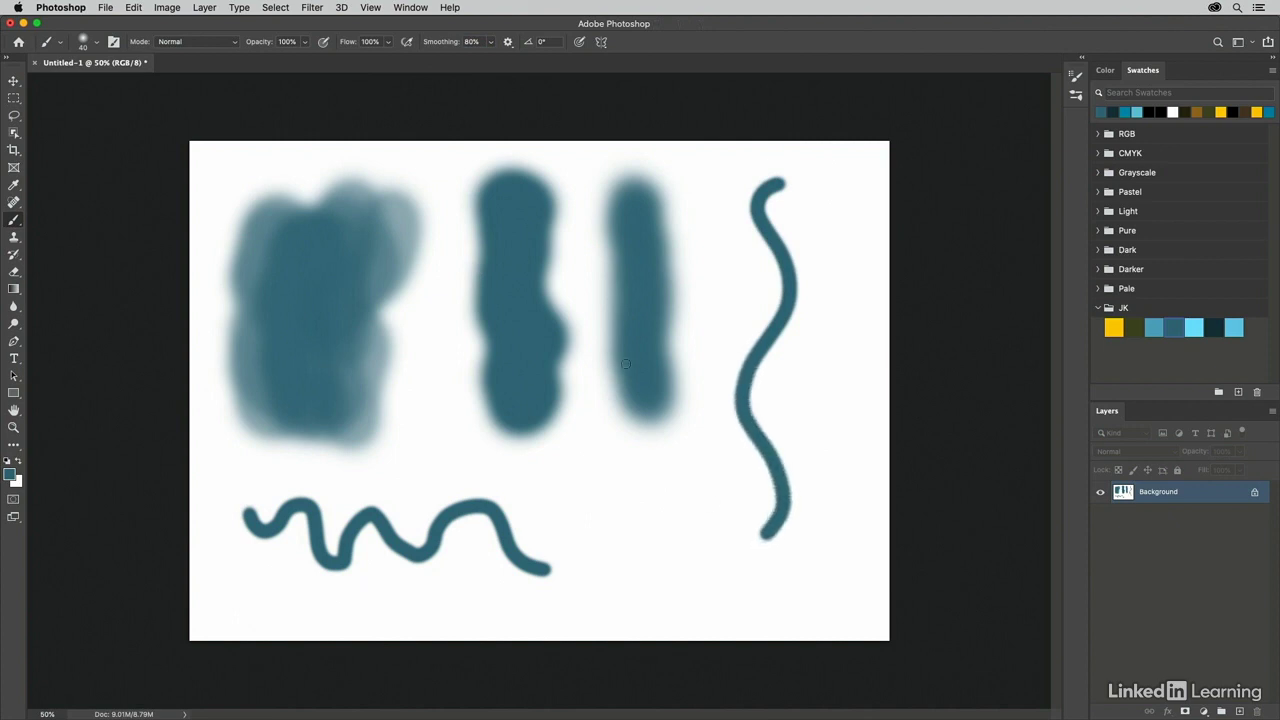
# Set the smoothing to 10%, enlarge the brush to 175, and paint a short thick stroke at the end of the horizontal wave
pyautogui.click(479, 40)
pyautogui.write('10')
pyautogui.press(']')
pyautogui.press(']')
pyautogui.press(']')
pyautogui.press(']')
pyautogui.press(']')
pyautogui.press(']')
pyautogui.press(']')
pyautogui.press(']')
pyautogui.press(']')
pyautogui.moveTo(586, 466)
pyautogui.mouseDown()
pyautogui.moveTo(607, 521)
pyautogui.moveTo(587, 587)
pyautogui.moveTo(605, 468)
pyautogui.mouseUp()
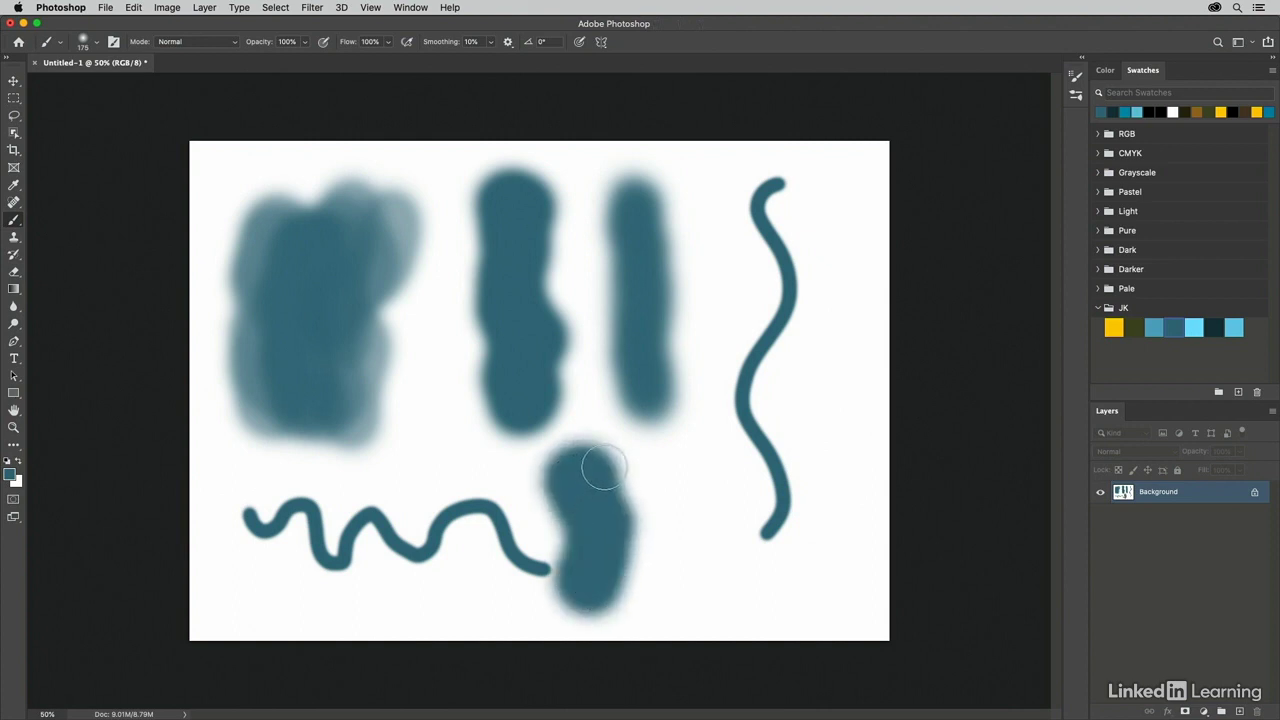
# Set the brush blending mode to Multiply and paint repeated overlapping dabs over the short thick stroke
pyautogui.click(198, 44)
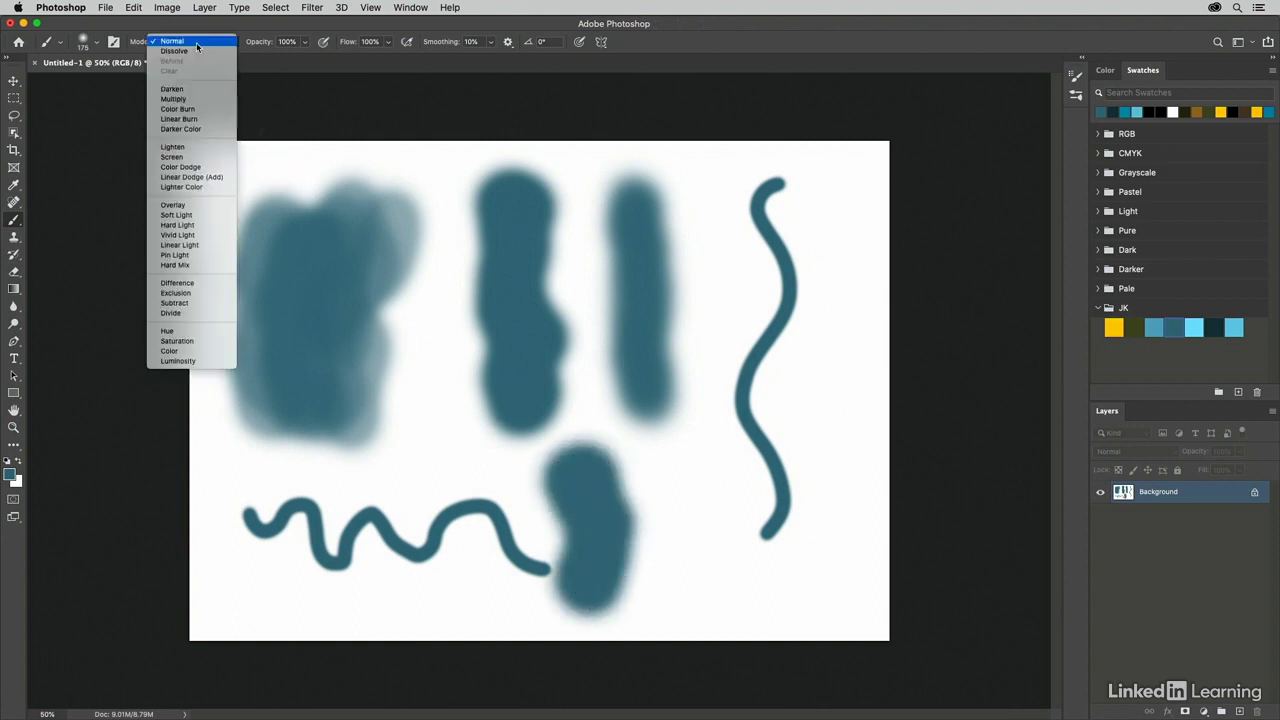
pyautogui.click(203, 103)
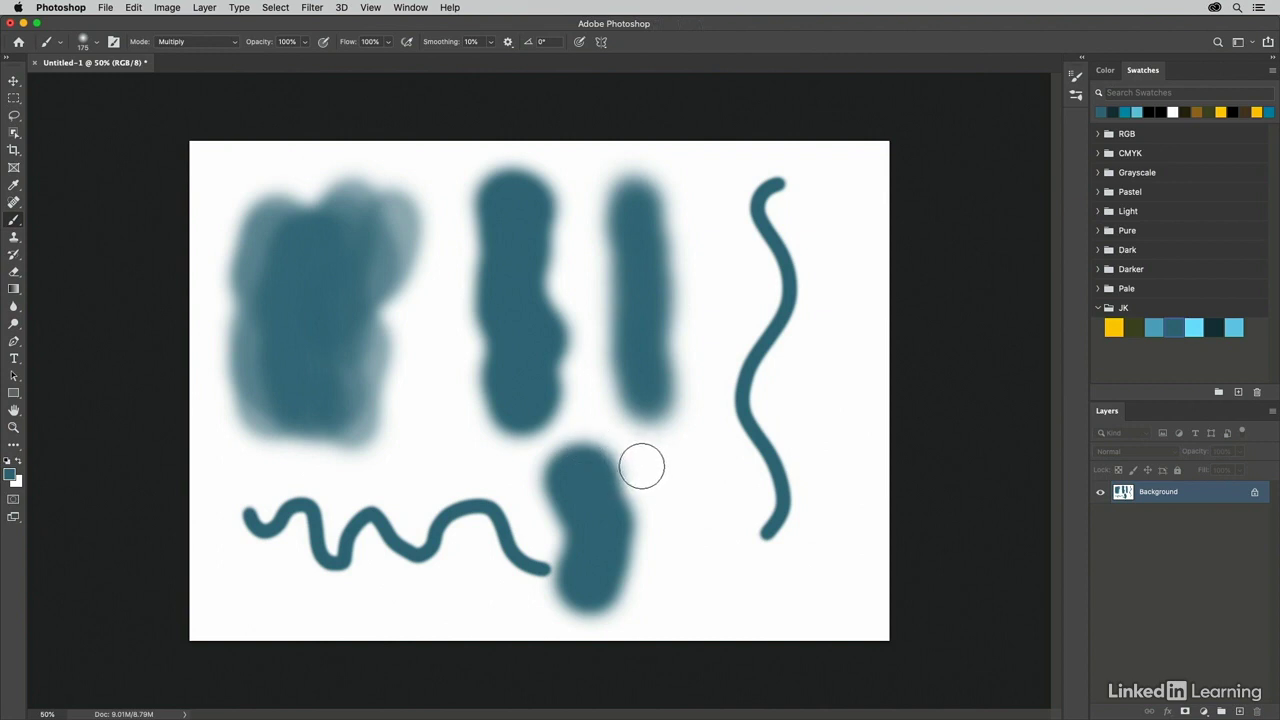
pyautogui.moveTo(641, 467)
pyautogui.mouseDown()
pyautogui.moveTo(605, 468)
pyautogui.moveTo(611, 589)
pyautogui.moveTo(672, 507)
pyautogui.moveTo(543, 537)
pyautogui.moveTo(524, 516)
pyautogui.moveTo(627, 535)
pyautogui.moveTo(675, 584)
pyautogui.moveTo(609, 524)
pyautogui.moveTo(519, 488)
pyautogui.moveTo(562, 521)
pyautogui.moveTo(619, 457)
pyautogui.moveTo(667, 458)
pyautogui.moveTo(587, 527)
pyautogui.moveTo(583, 572)
pyautogui.moveTo(550, 601)
pyautogui.moveTo(620, 502)
pyautogui.moveTo(593, 540)
pyautogui.mouseUp()
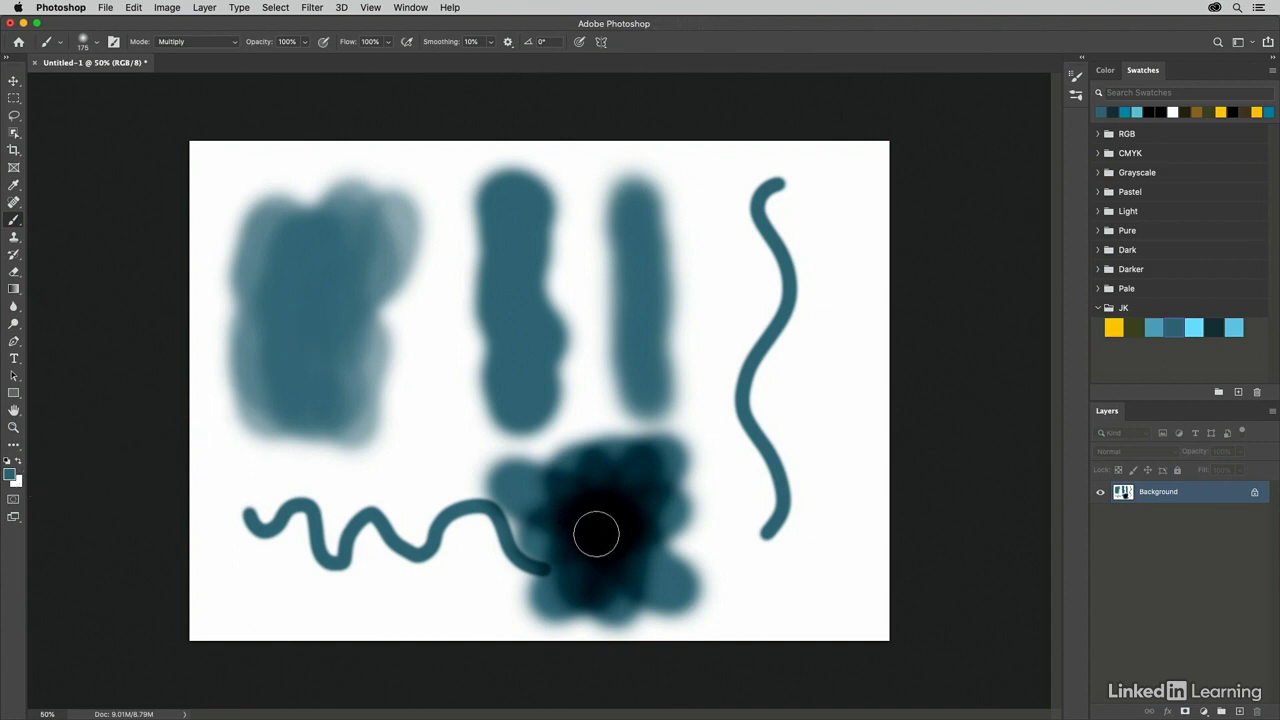
# Switch the brush blending mode to Screen and paint over the center of the dark dabs
pyautogui.click(200, 42)
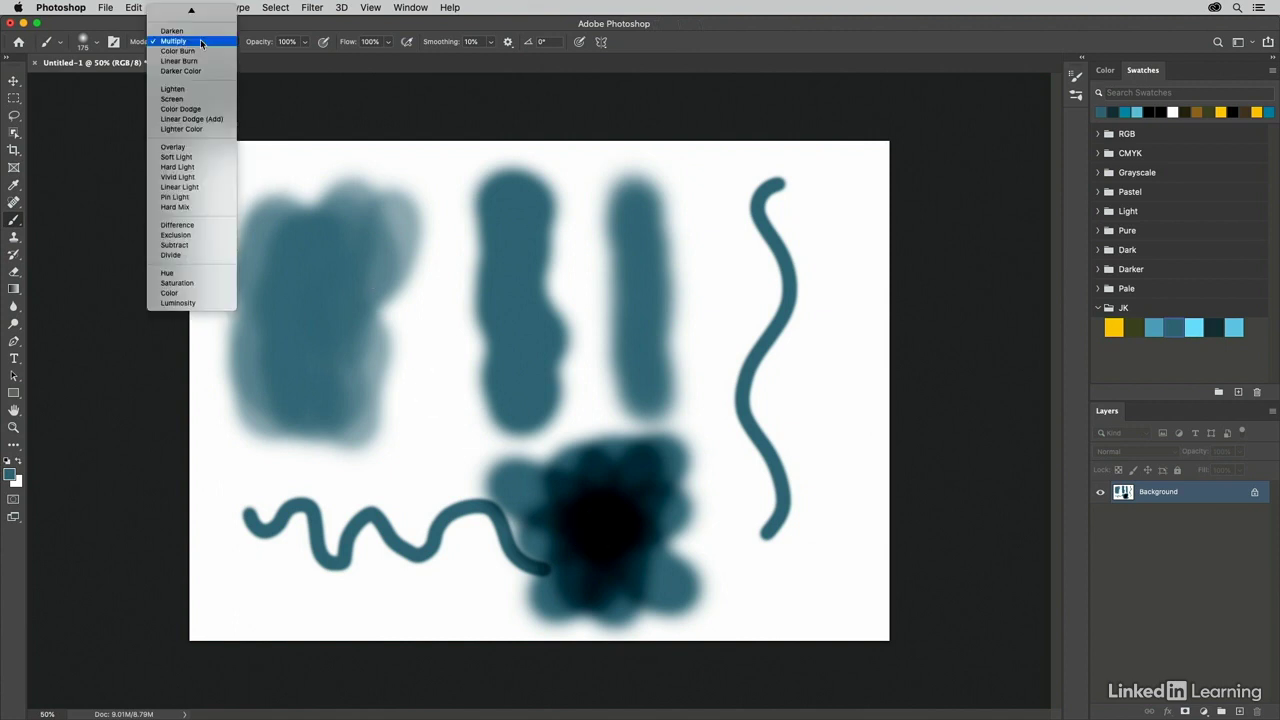
pyautogui.click(200, 99)
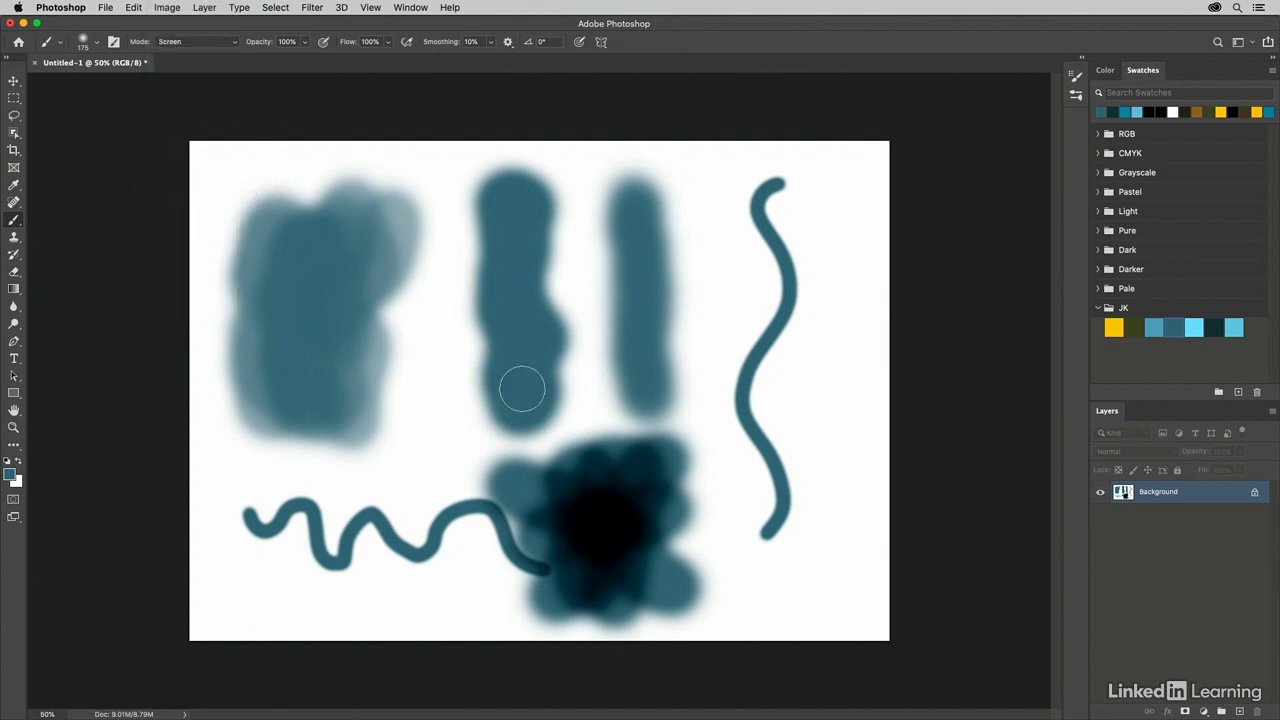
pyautogui.moveTo(603, 508)
pyautogui.mouseDown()
pyautogui.moveTo(620, 572)
pyautogui.moveTo(628, 502)
pyautogui.moveTo(593, 510)
pyautogui.moveTo(616, 557)
pyautogui.moveTo(632, 489)
pyautogui.moveTo(619, 503)
pyautogui.moveTo(638, 543)
pyautogui.moveTo(607, 500)
pyautogui.moveTo(600, 518)
pyautogui.moveTo(654, 547)
pyautogui.moveTo(616, 497)
pyautogui.moveTo(676, 553)
pyautogui.mouseUp()
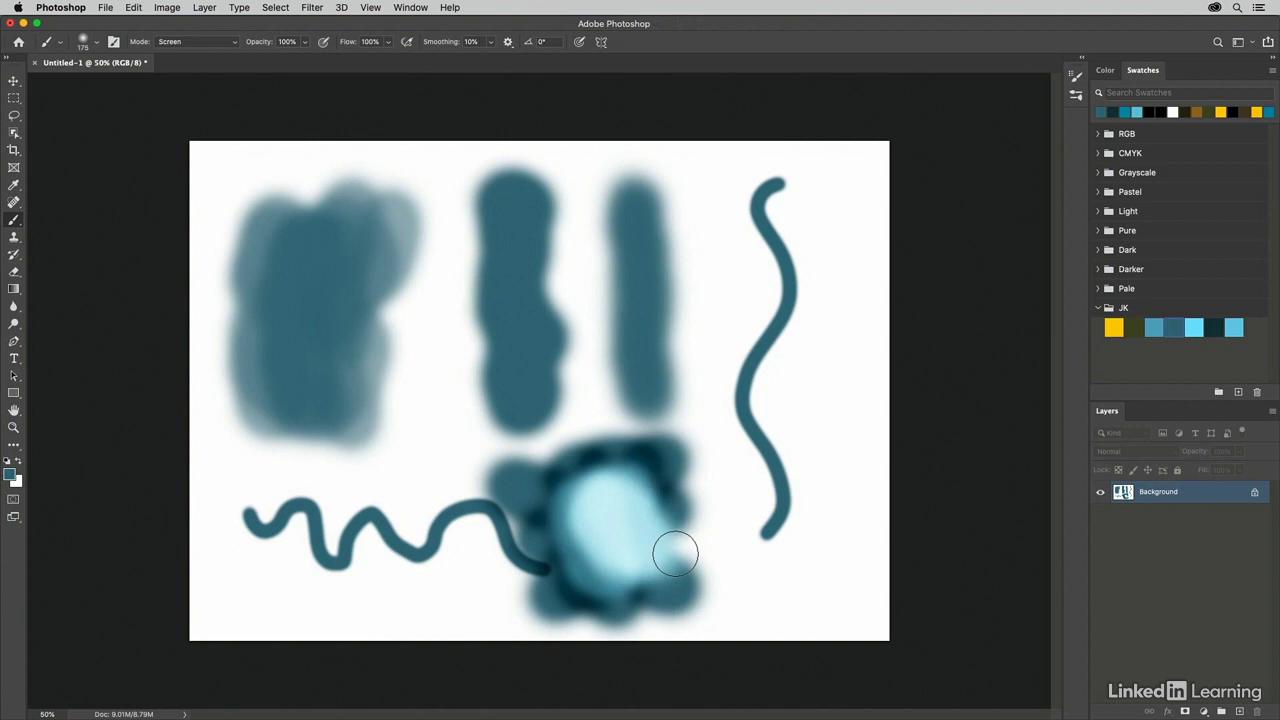
# Fill the Background layer with white and try painting with the Soft Round preset from General Brushes
pyautogui.press('super+BackSpace')
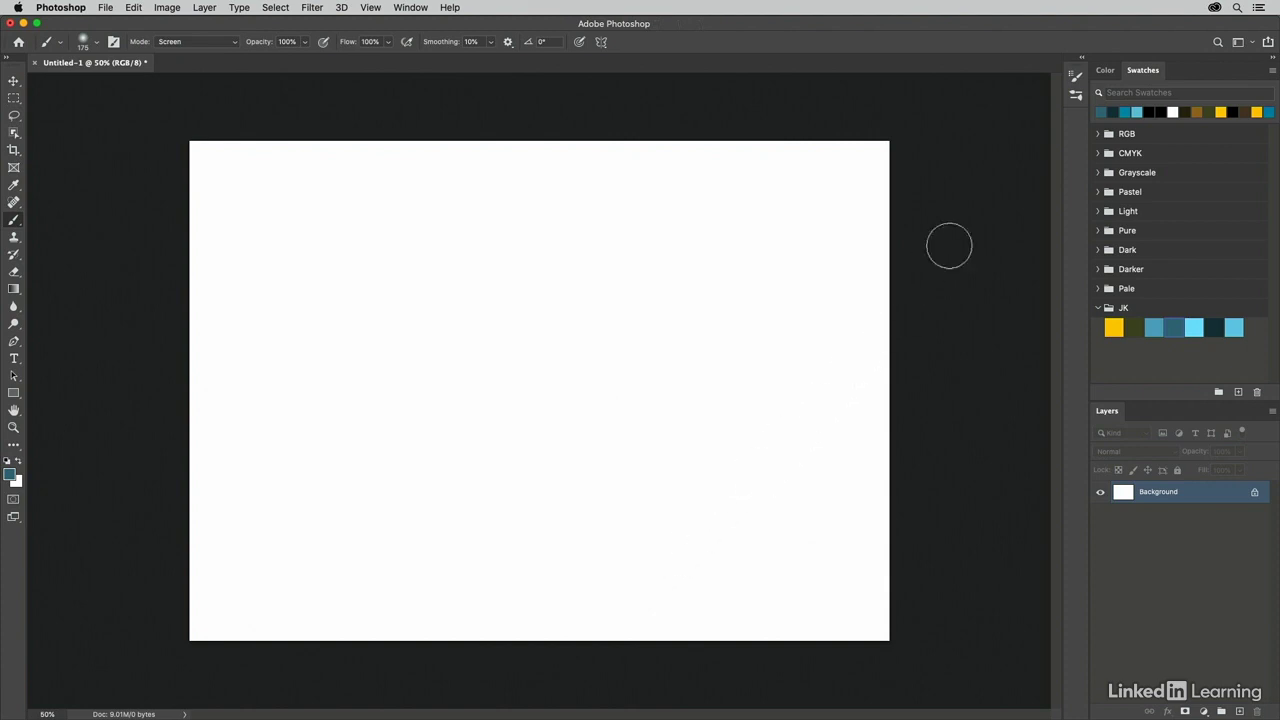
pyautogui.click(1077, 95)
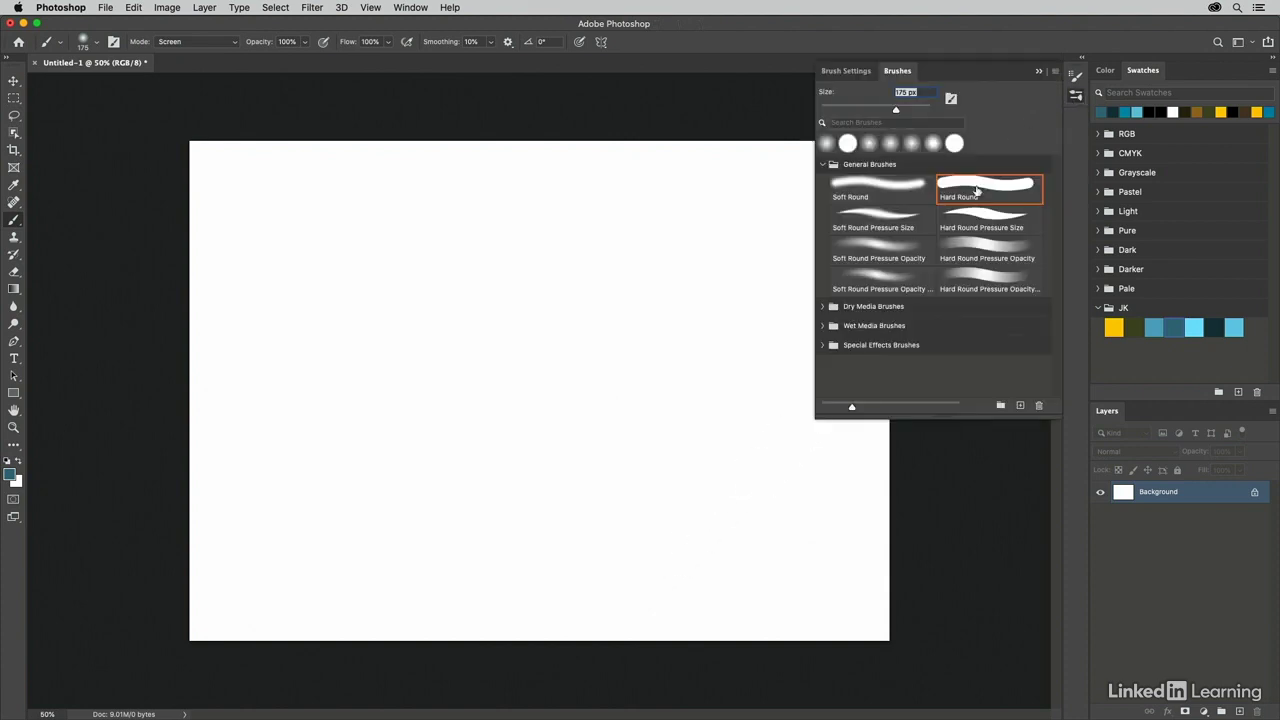
pyautogui.click(887, 190)
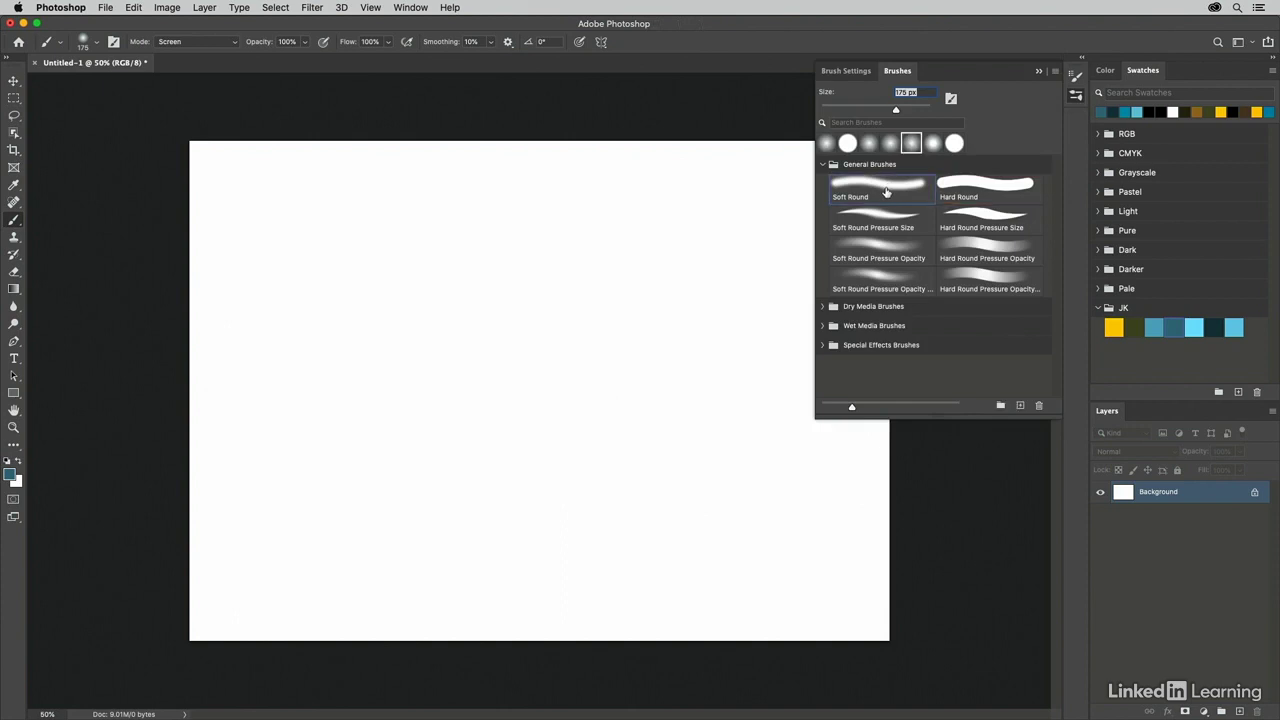
pyautogui.click(240, 186)
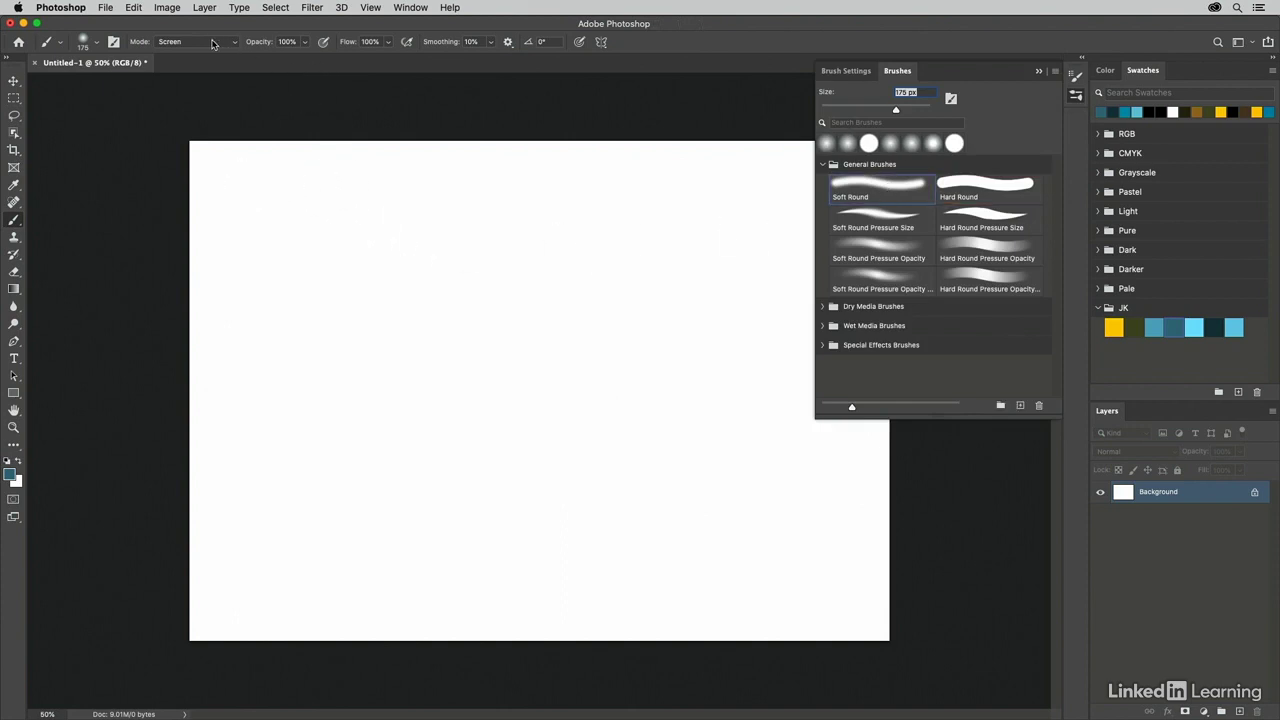
# Set the brush blending mode to Normal and paint a straight vertical Soft Round stroke near the canvas's left edge
pyautogui.click(212, 44)
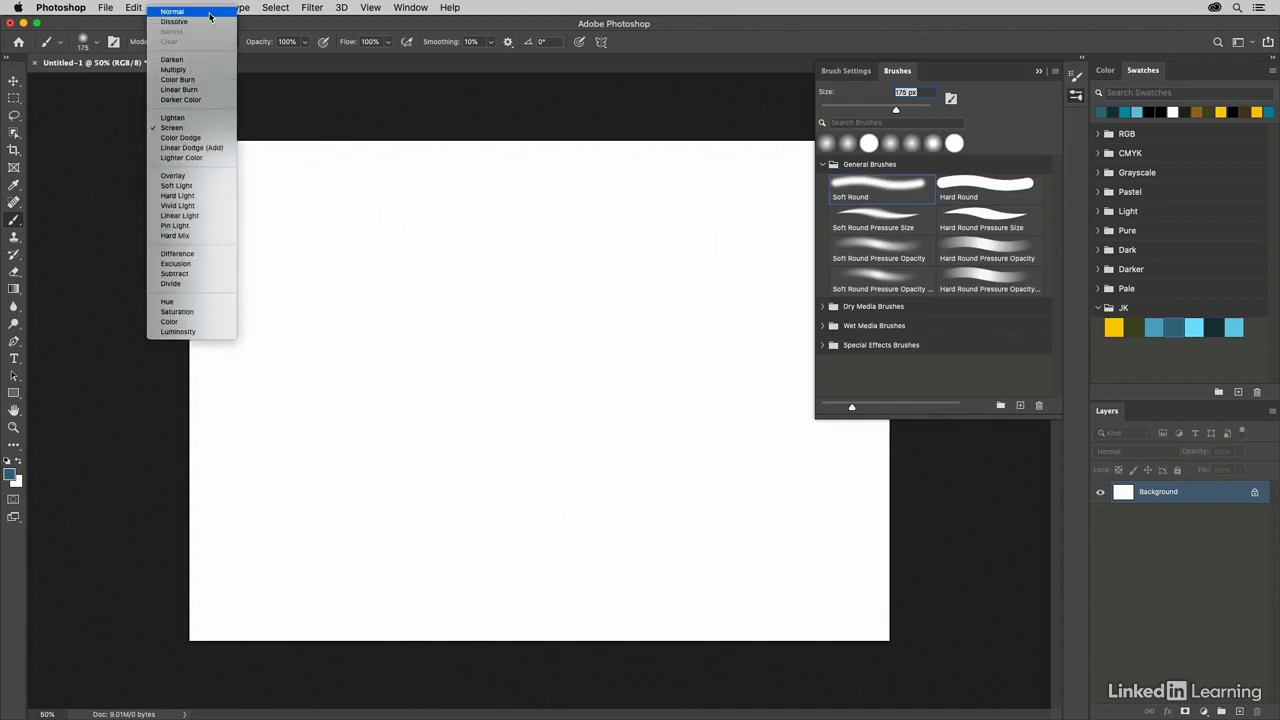
pyautogui.click(209, 17)
pyautogui.moveTo(251, 203); pyautogui.dragTo(251, 553)
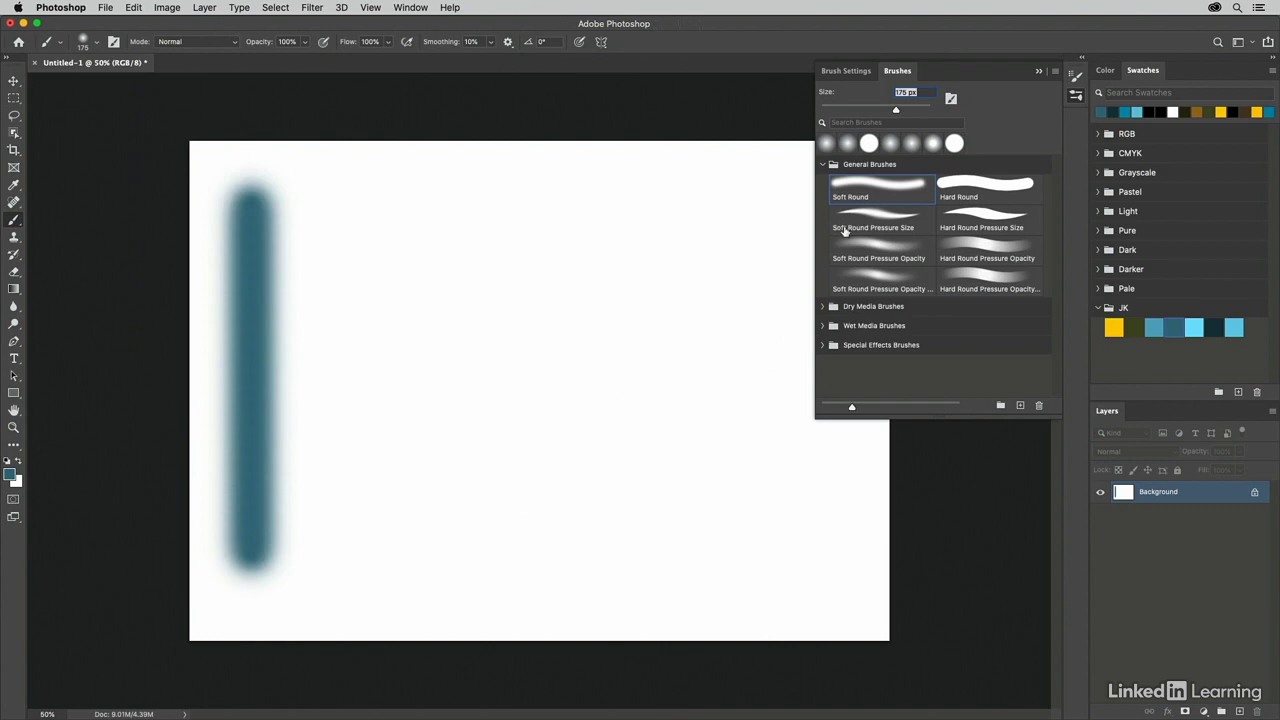
# Choose the Soft Round Pressure Size preset and paint a straight vertical stroke beside the first one
pyautogui.click(878, 226)
pyautogui.click(333, 202)
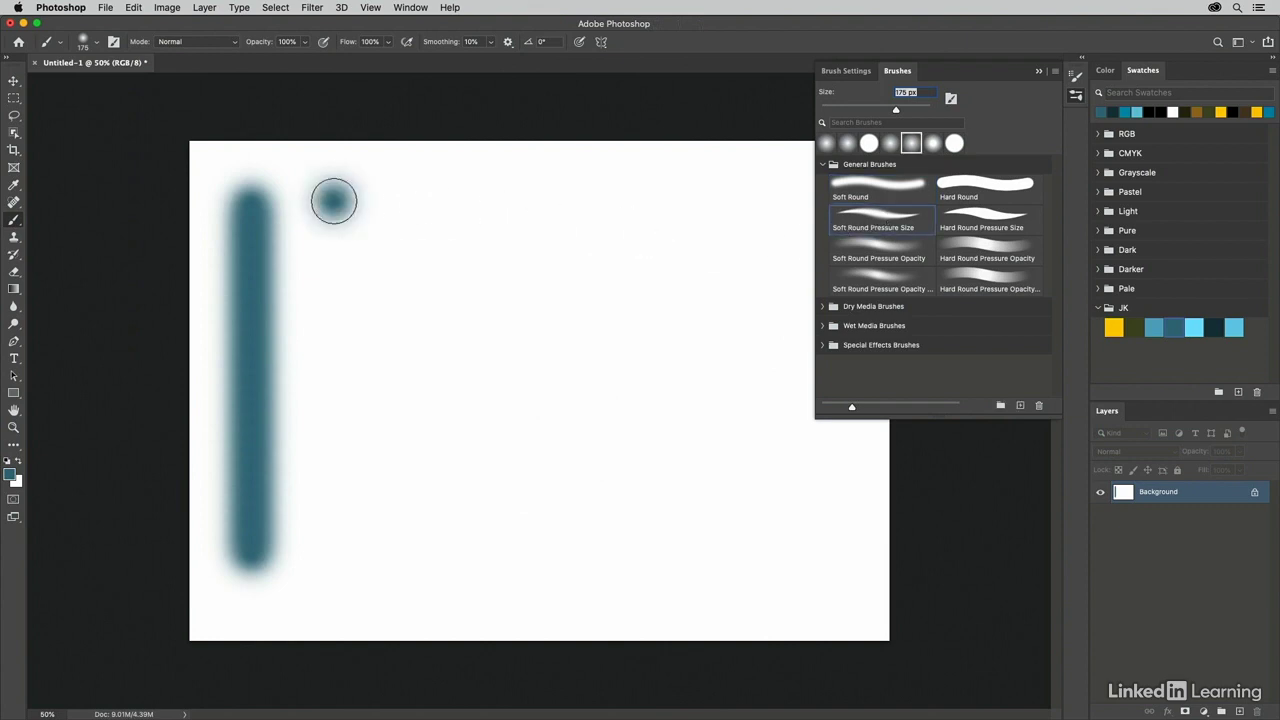
pyautogui.moveTo(333, 202); pyautogui.dragTo(336, 545)
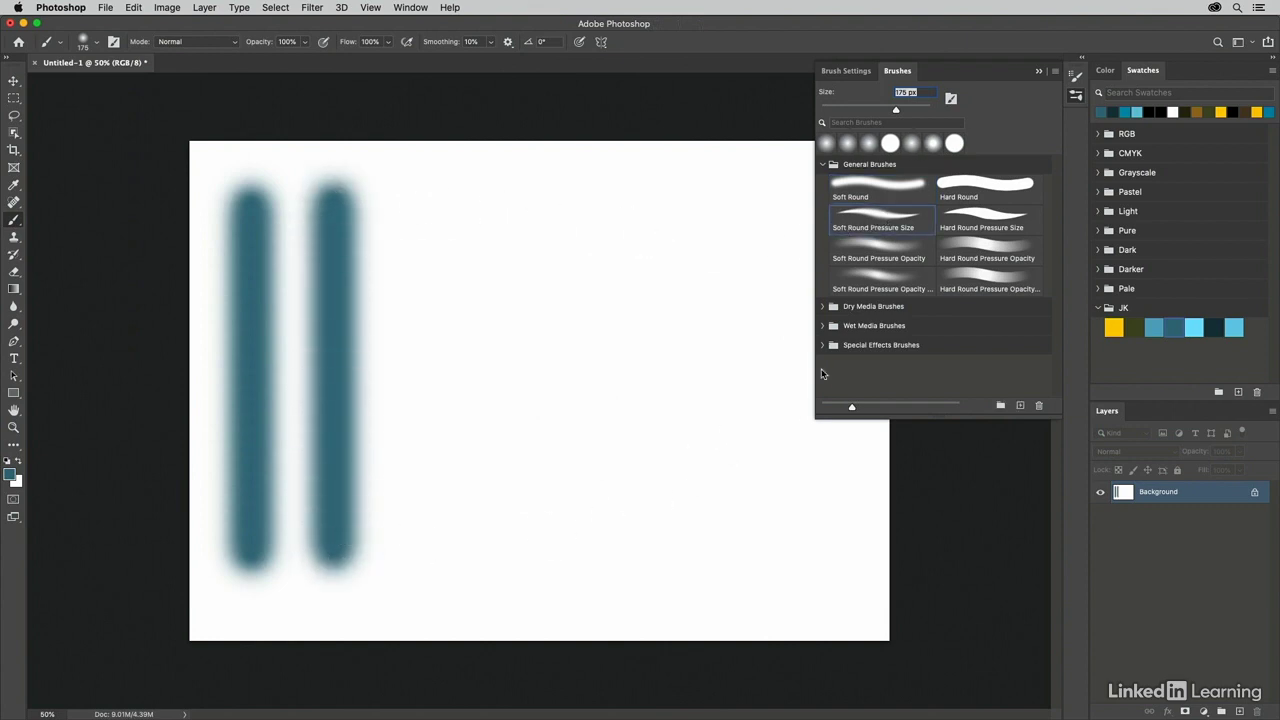
# Choose the Soft Round Pressure Opacity preset and paint a third straight vertical stroke beside the other two
pyautogui.click(880, 251)
pyautogui.moveTo(400, 198); pyautogui.dragTo(402, 580)
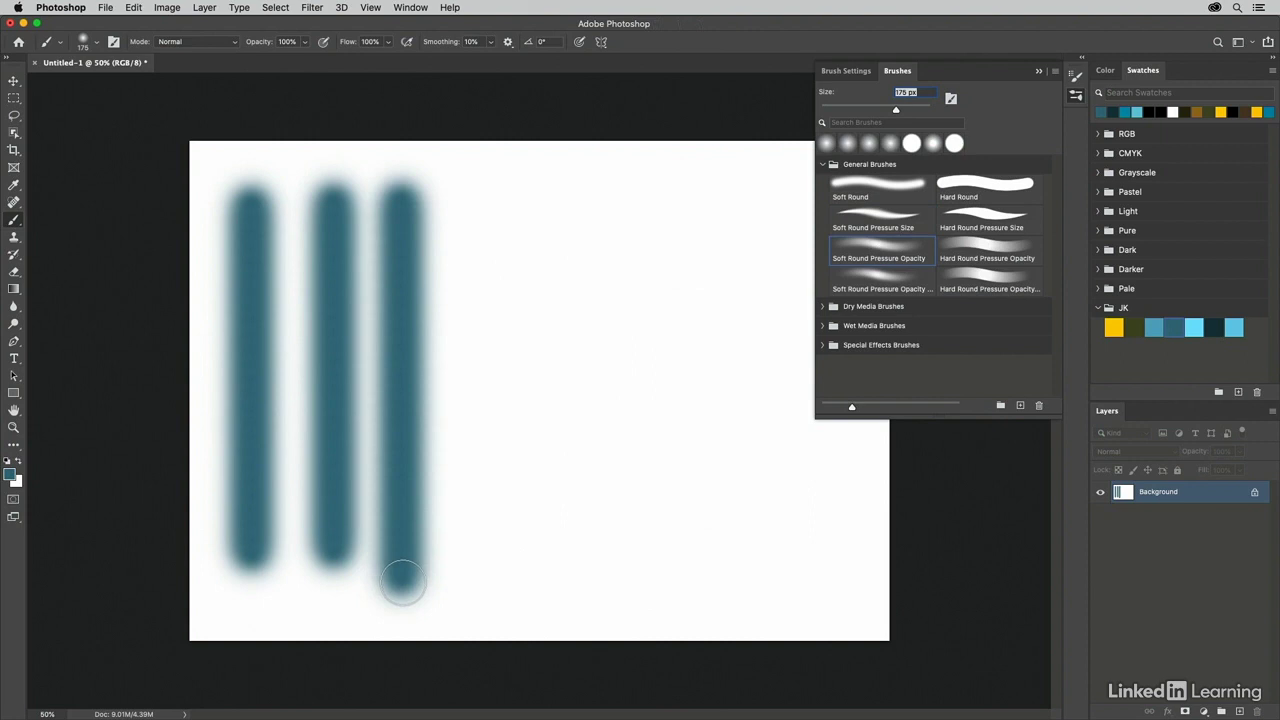
pyautogui.moveTo(402, 580); pyautogui.dragTo(402, 584)
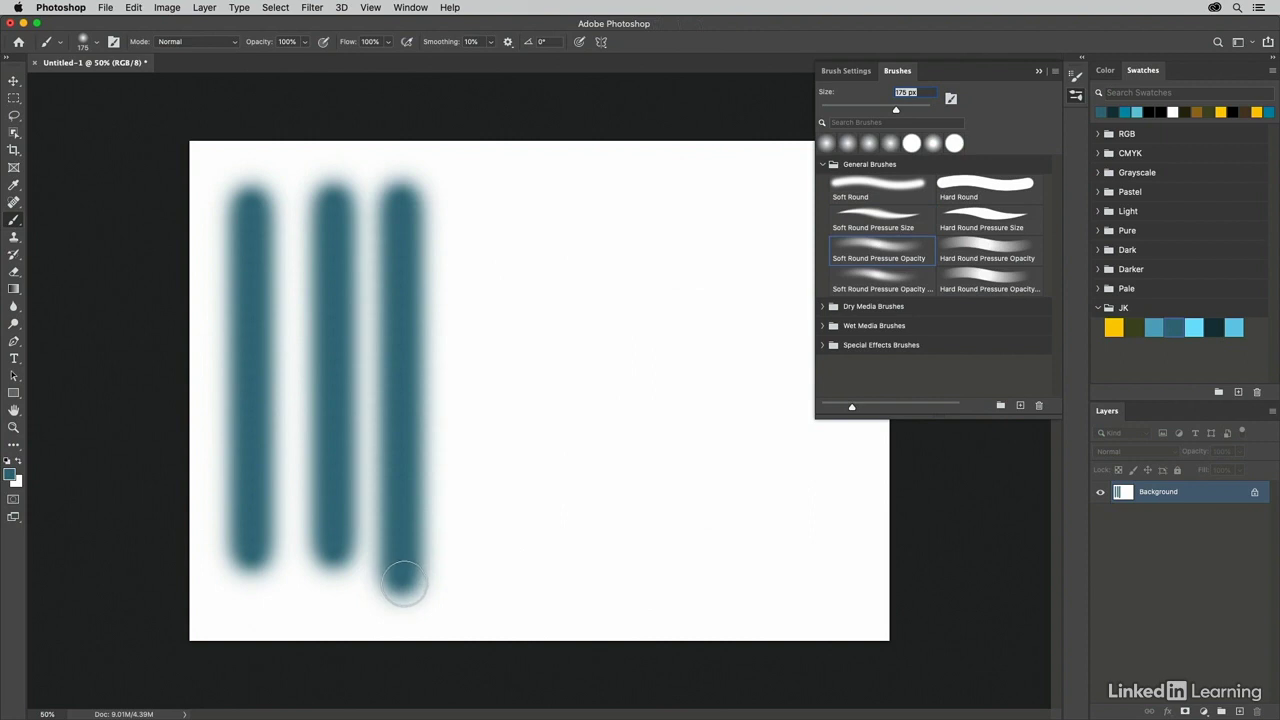
# Paint a straight vertical Soft Round stroke at the canvas's middle and a Soft Round Pressure Size stroke beside it with increasing pen pressure
pyautogui.click(860, 194)
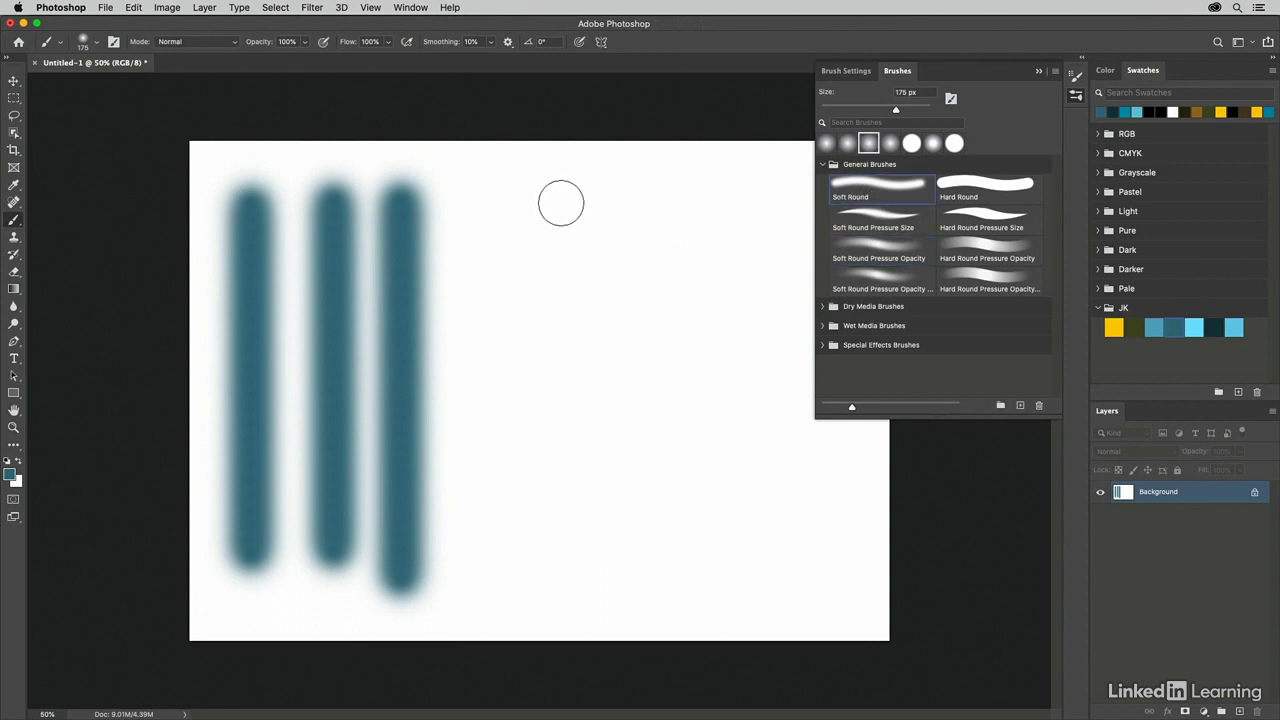
pyautogui.moveTo(546, 201)
pyautogui.mouseDown()
pyautogui.moveTo(509, 297)
pyautogui.moveTo(504, 397)
pyautogui.moveTo(517, 531)
pyautogui.moveTo(541, 558)
pyautogui.mouseUp()
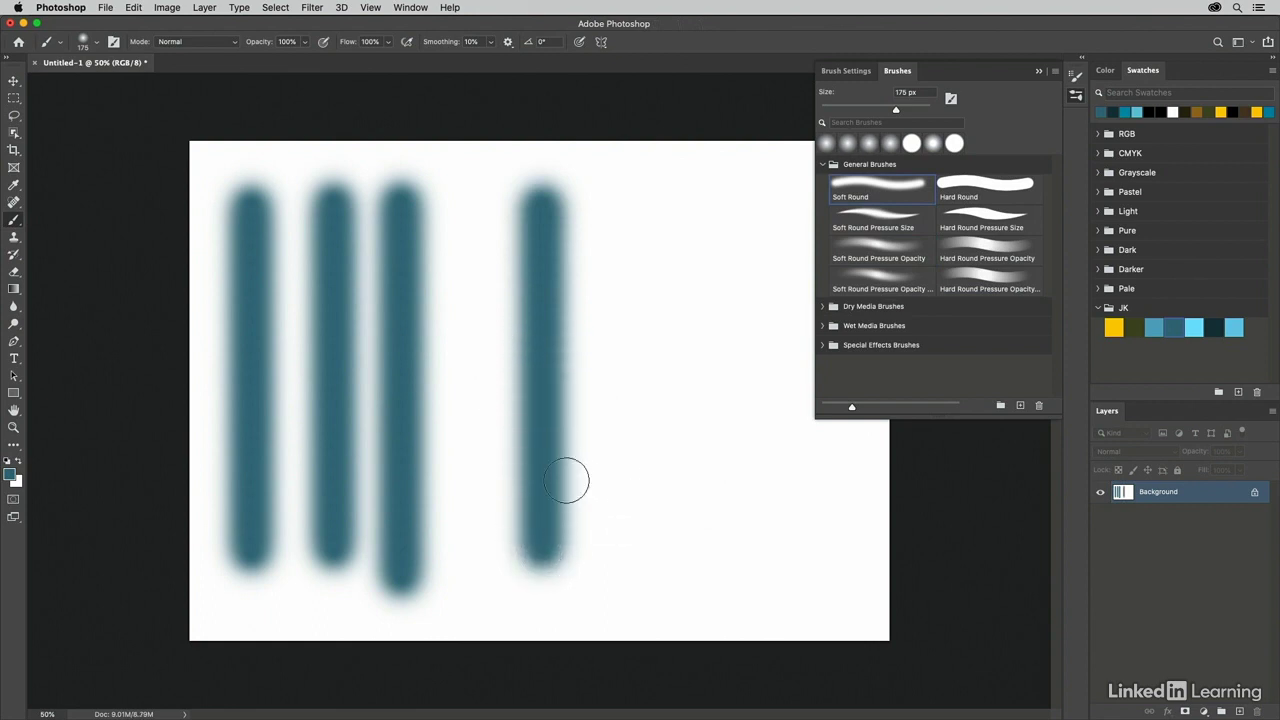
pyautogui.click(881, 225)
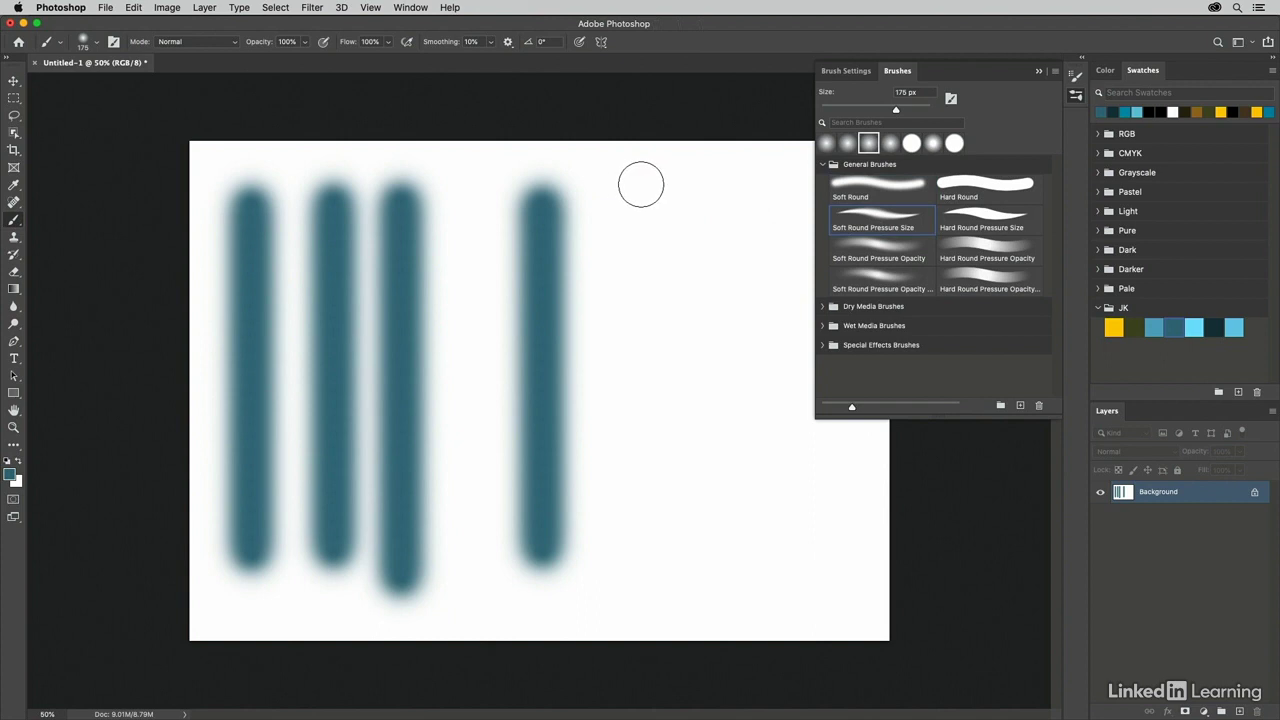
pyautogui.moveTo(640, 184)
pyautogui.mouseDown()
pyautogui.moveTo(647, 250)
pyautogui.moveTo(634, 346)
pyautogui.moveTo(638, 421)
pyautogui.moveTo(655, 439)
pyautogui.moveTo(641, 457)
pyautogui.moveTo(660, 472)
pyautogui.moveTo(632, 494)
pyautogui.moveTo(647, 505)
pyautogui.moveTo(627, 521)
pyautogui.moveTo(648, 550)
pyautogui.mouseUp()
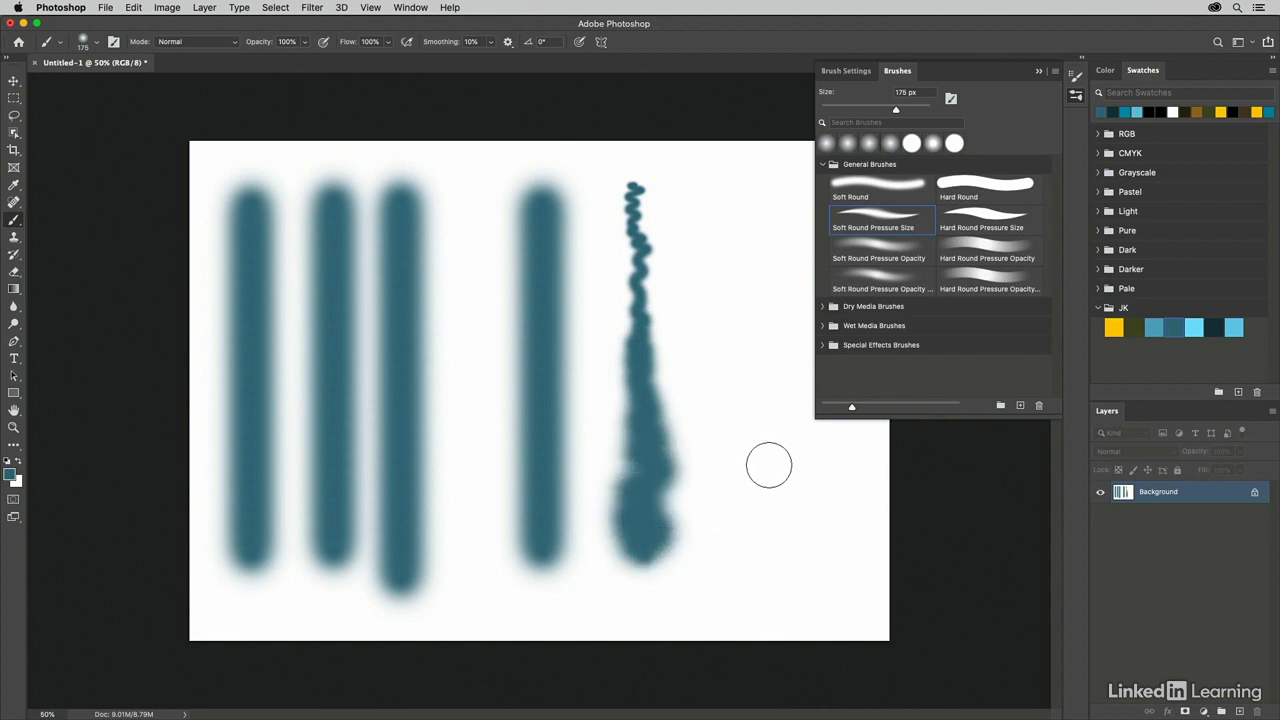
# Paint a vertical Soft Round Pressure Opacity stroke with increasing pen pressure near the canvas's right edge and collapse the Brushes panel
pyautogui.click(868, 257)
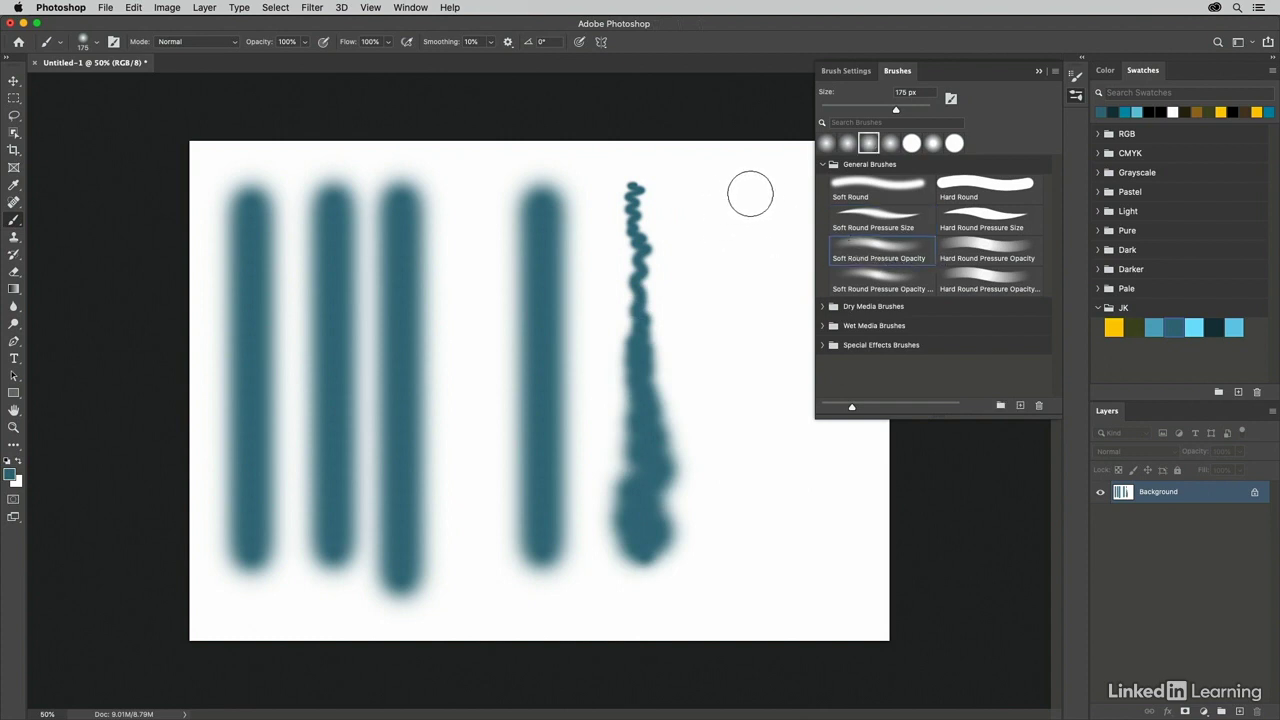
pyautogui.moveTo(750, 193)
pyautogui.mouseDown()
pyautogui.moveTo(772, 214)
pyautogui.moveTo(734, 226)
pyautogui.moveTo(744, 237)
pyautogui.moveTo(733, 249)
pyautogui.moveTo(770, 261)
pyautogui.moveTo(736, 279)
pyautogui.moveTo(773, 304)
pyautogui.moveTo(734, 368)
pyautogui.moveTo(752, 402)
pyautogui.moveTo(790, 414)
pyautogui.moveTo(793, 434)
pyautogui.moveTo(736, 443)
pyautogui.moveTo(737, 464)
pyautogui.moveTo(785, 475)
pyautogui.moveTo(783, 489)
pyautogui.moveTo(809, 500)
pyautogui.moveTo(758, 525)
pyautogui.moveTo(795, 536)
pyautogui.moveTo(789, 549)
pyautogui.moveTo(749, 547)
pyautogui.mouseUp()
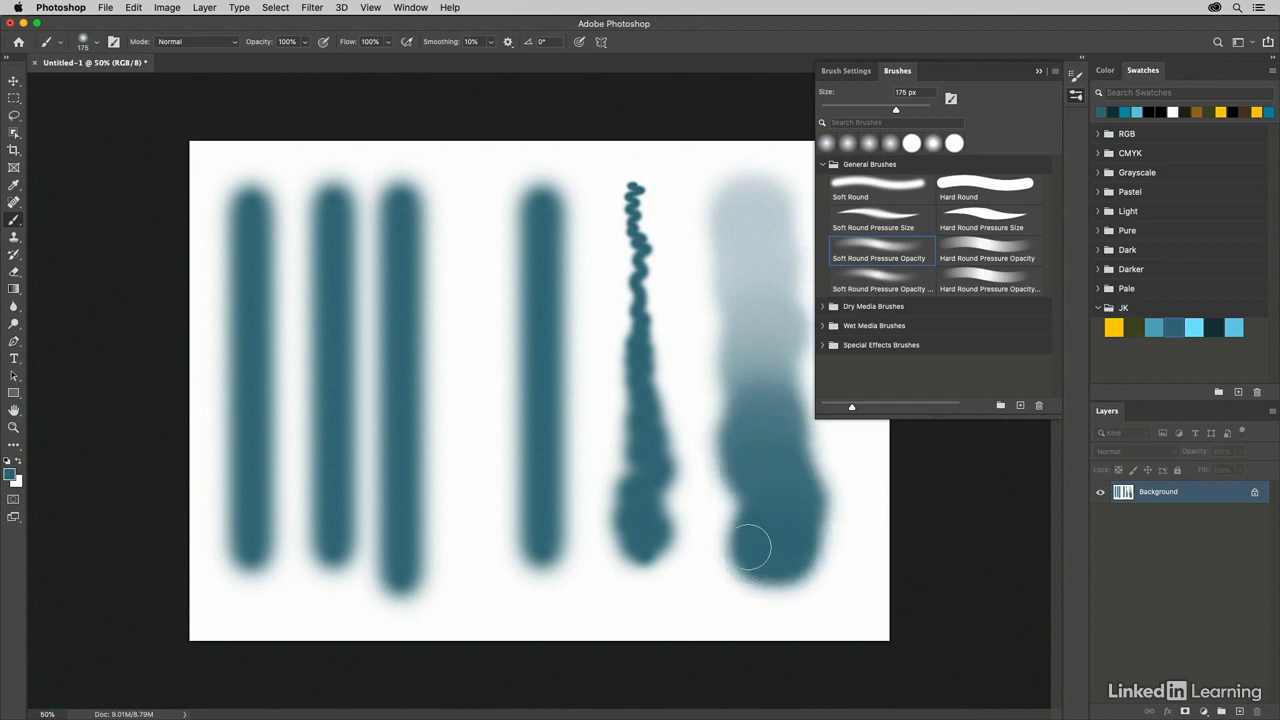
pyautogui.click(1038, 73)
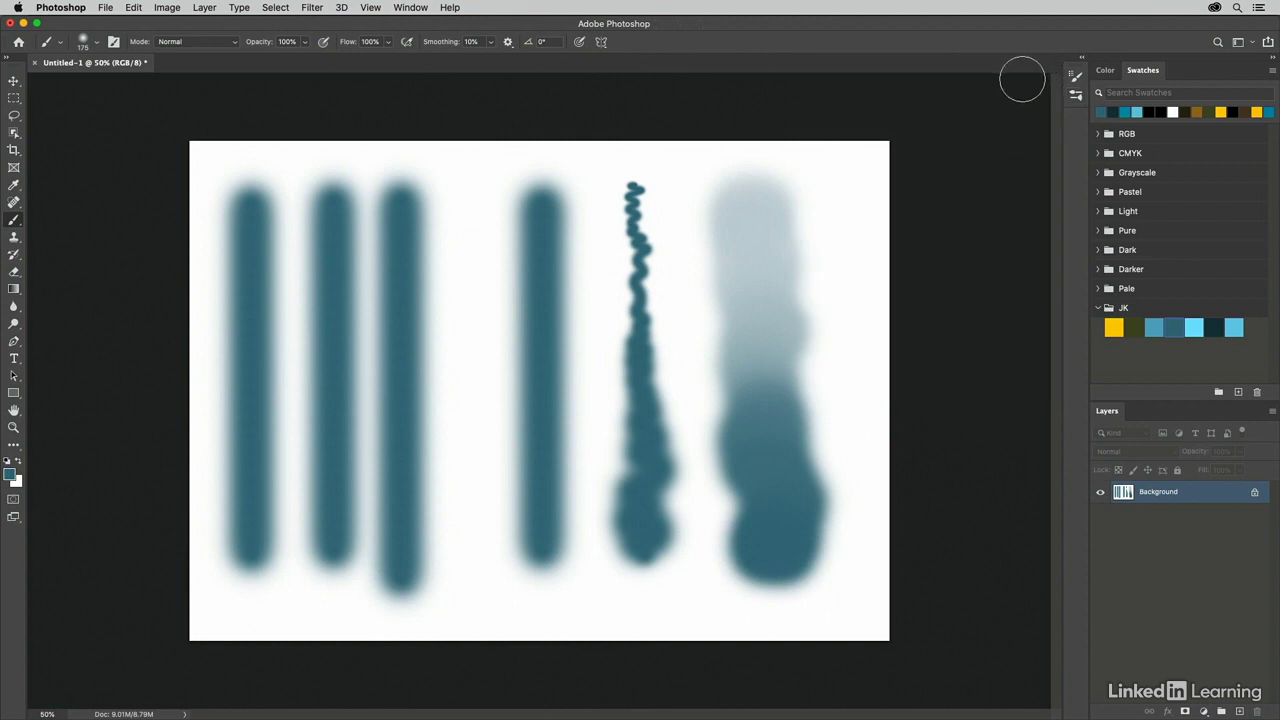